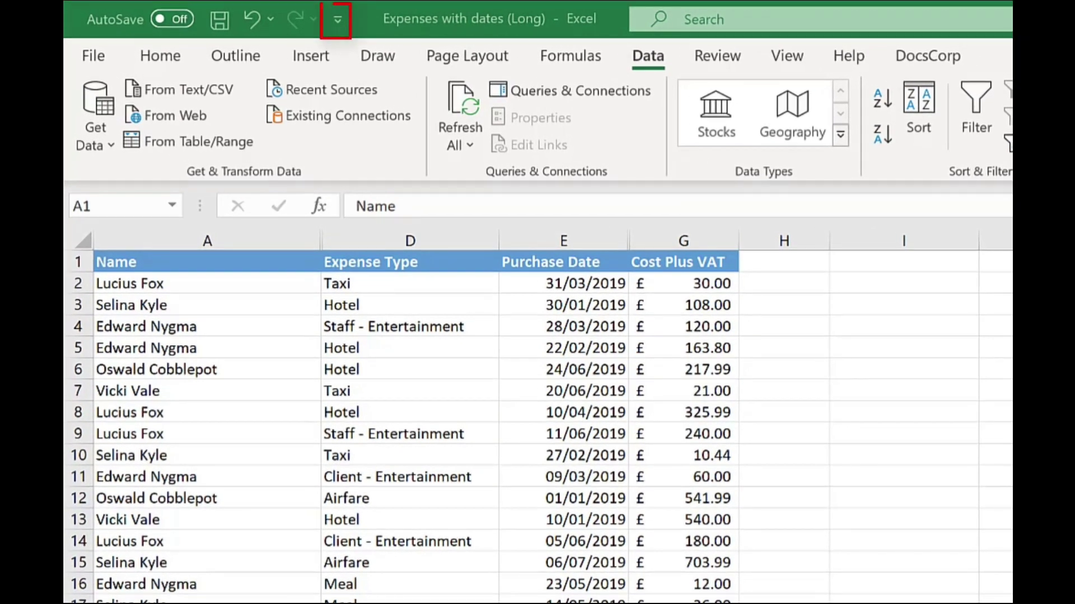
Step: Tick Email in the Quick Access Toolbar list, then use the new Email button to mail the workbook
{"action": "left_click", "coordinate": [338, 19]}
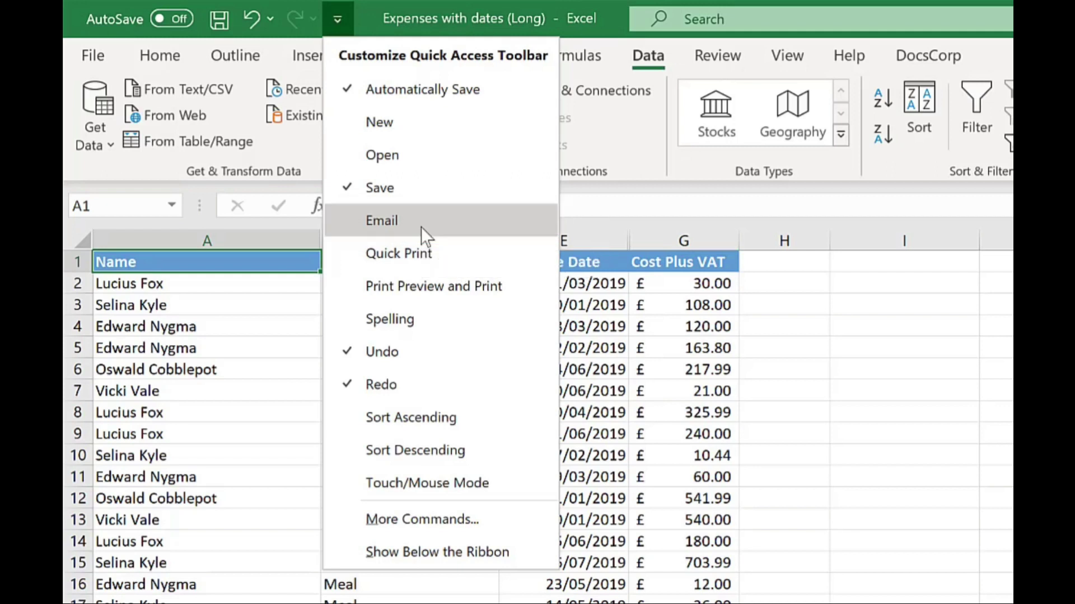
{"action": "left_click", "coordinate": [422, 227]}
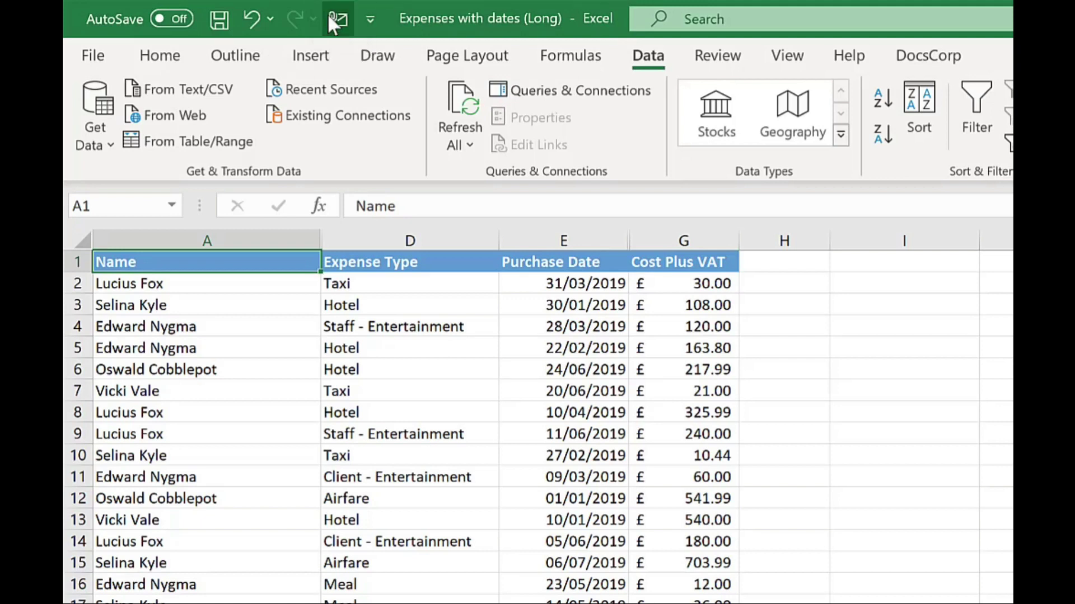
{"action": "left_click", "coordinate": [330, 22]}
Step: Add Select Visible Cells from Commands Not in the Ribbon to the Quick Access Toolbar
{"action": "left_click", "coordinate": [370, 19]}
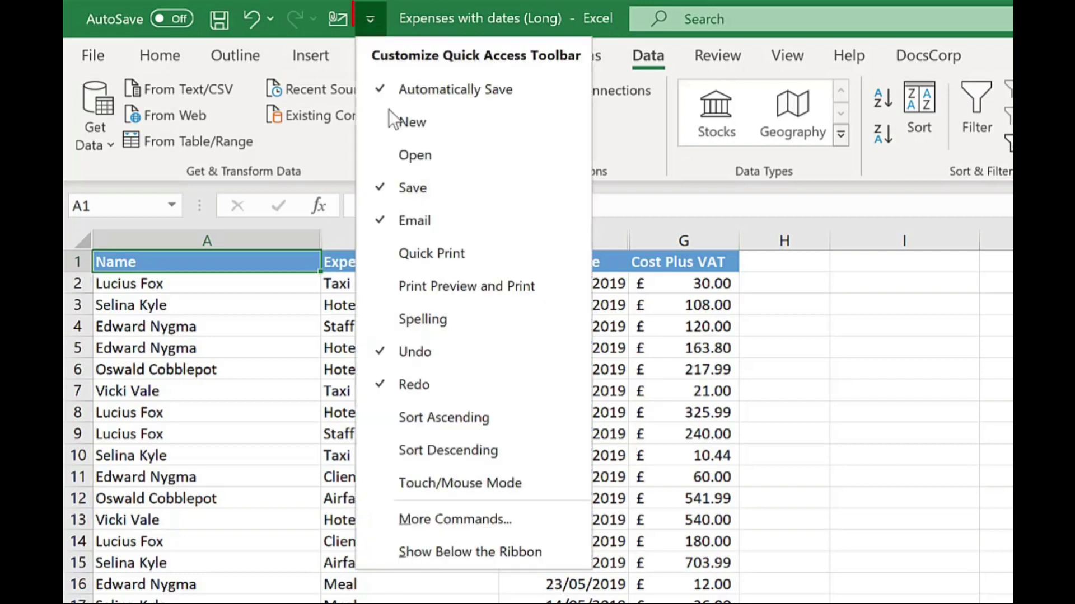
{"action": "left_click", "coordinate": [513, 522]}
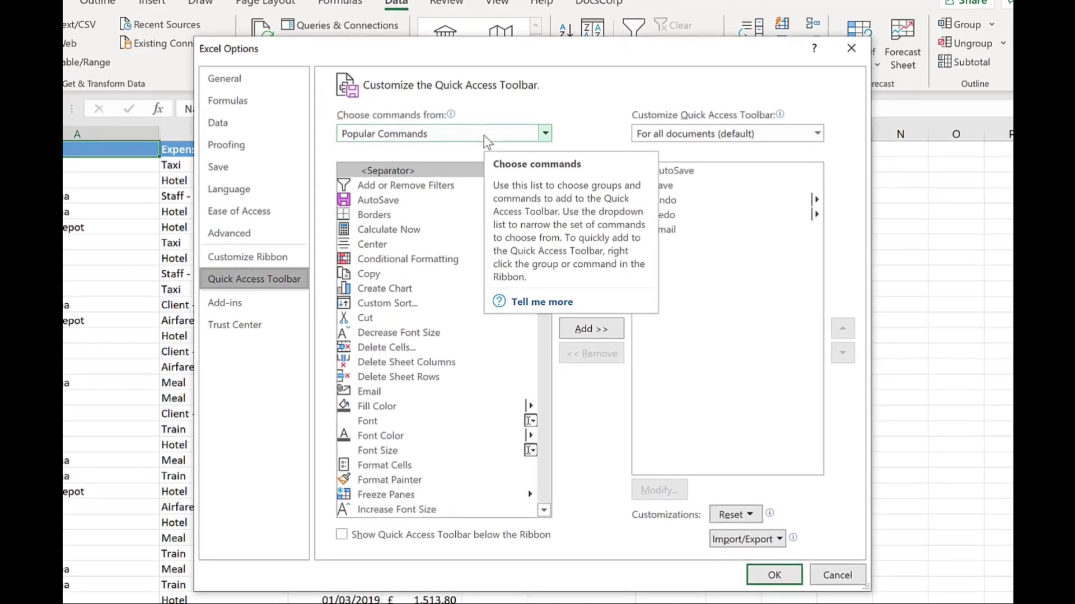
{"action": "left_click", "coordinate": [483, 136]}
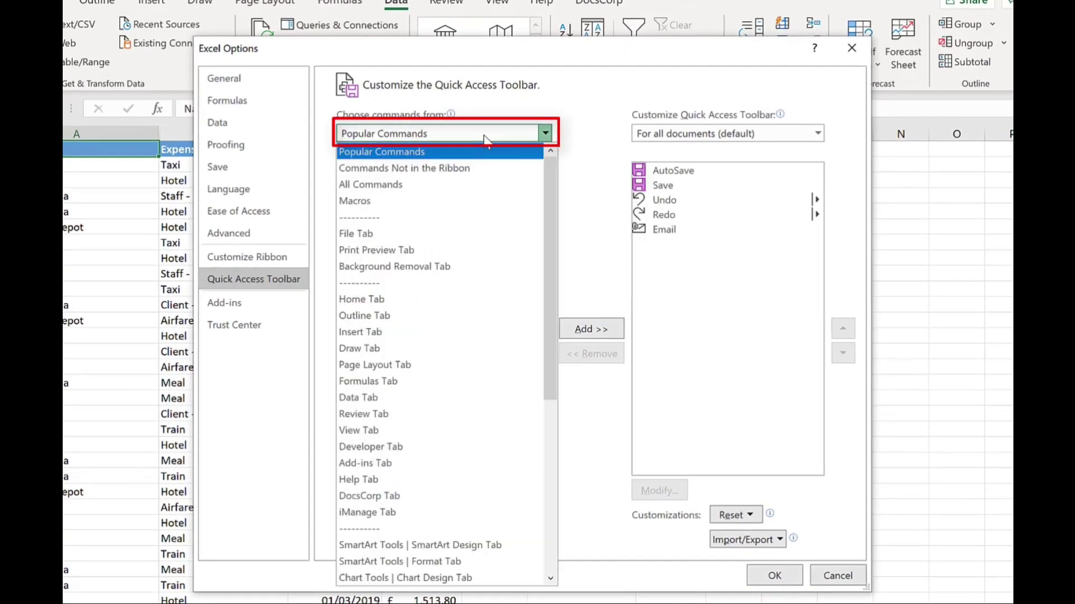
{"action": "left_click", "coordinate": [475, 168]}
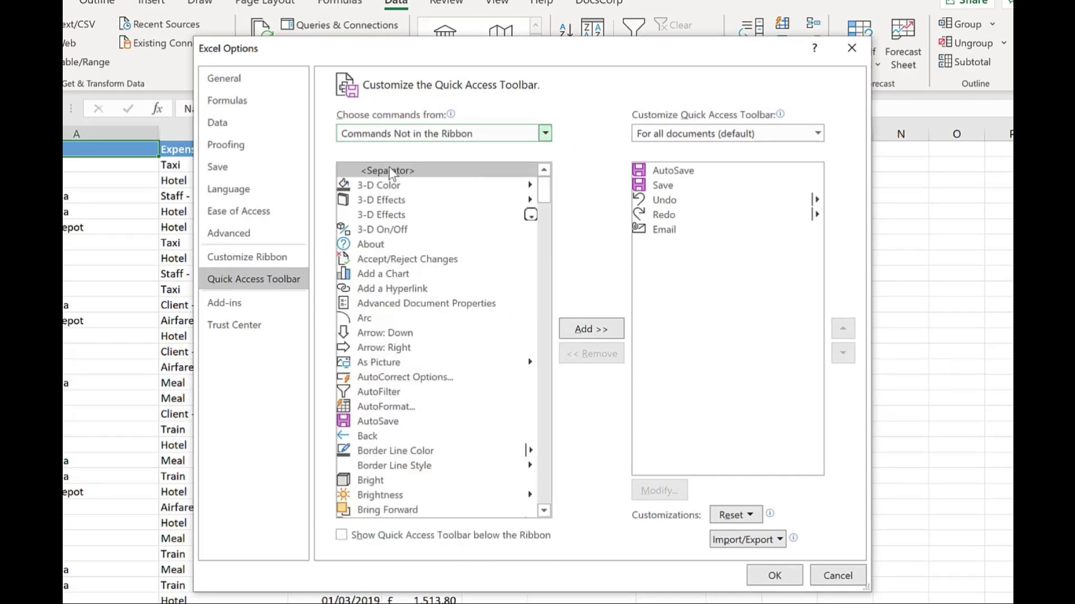
{"action": "key", "text": "s"}
{"action": "key", "text": "e"}
{"action": "key", "text": "Down"}
{"action": "key", "text": "Down"}
{"action": "key", "text": "Down"}
{"action": "key", "text": "Down"}
{"action": "key", "text": "Down"}
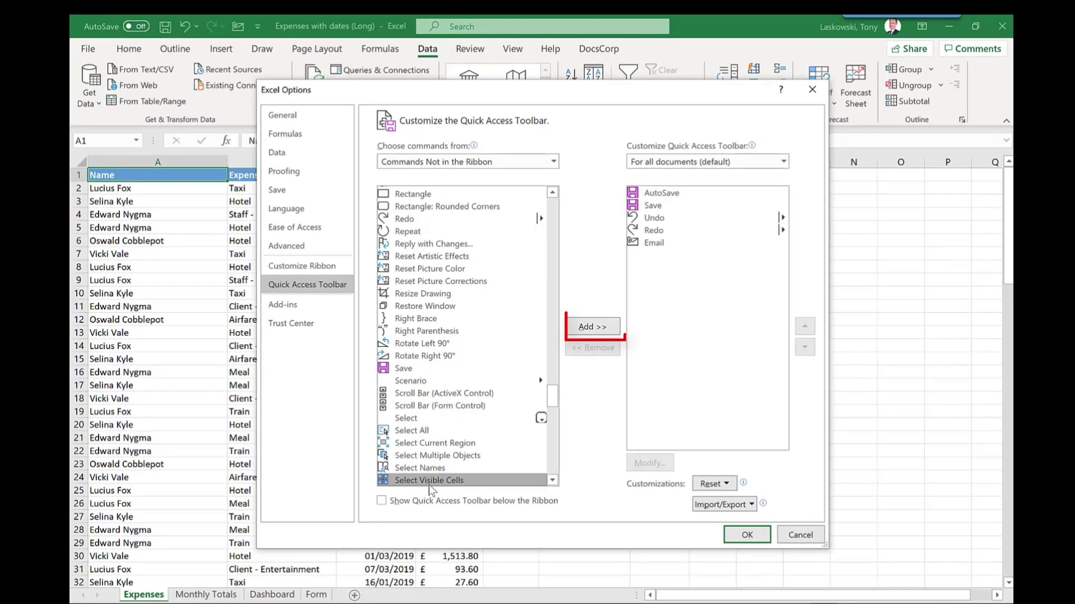
{"action": "left_click", "coordinate": [589, 329]}
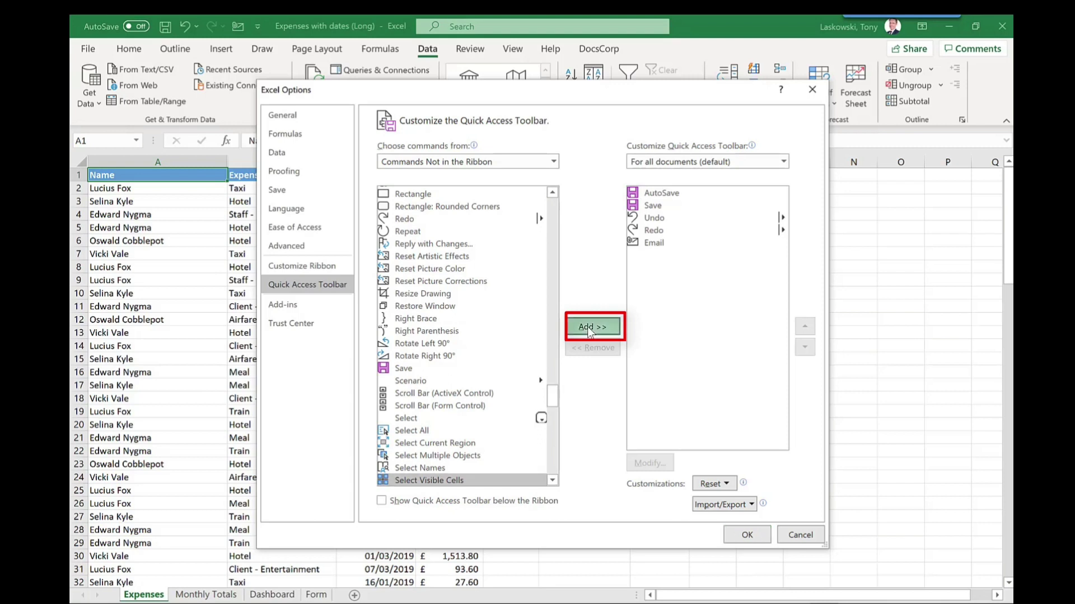
{"action": "left_click", "coordinate": [750, 536]}
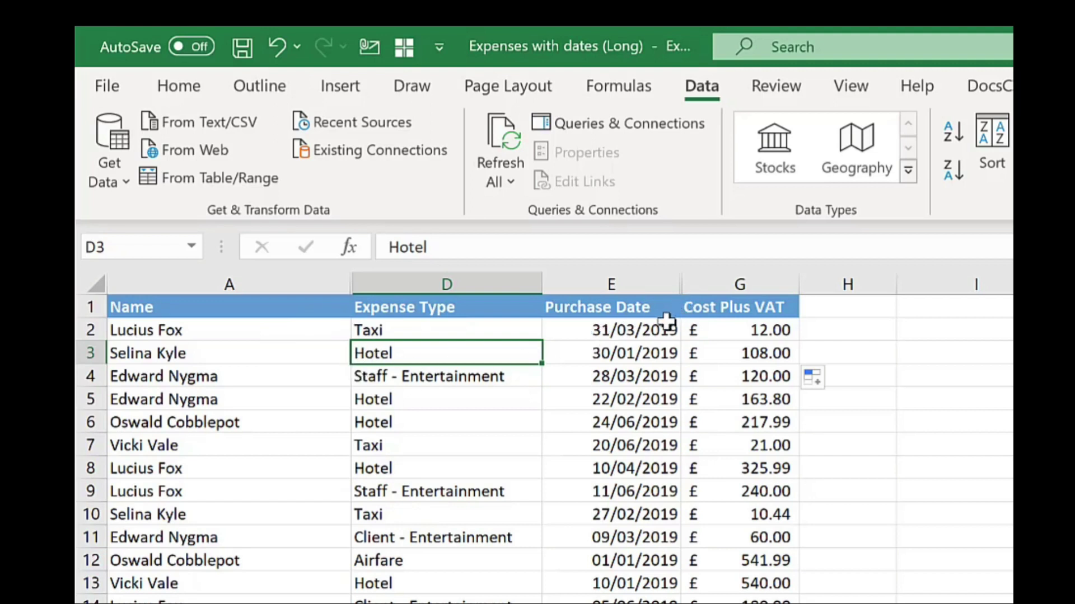
Step: Check the VAT formulas in G2–G4, then copy only the visible cells of A1:G11
{"action": "left_click", "coordinate": [756, 334]}
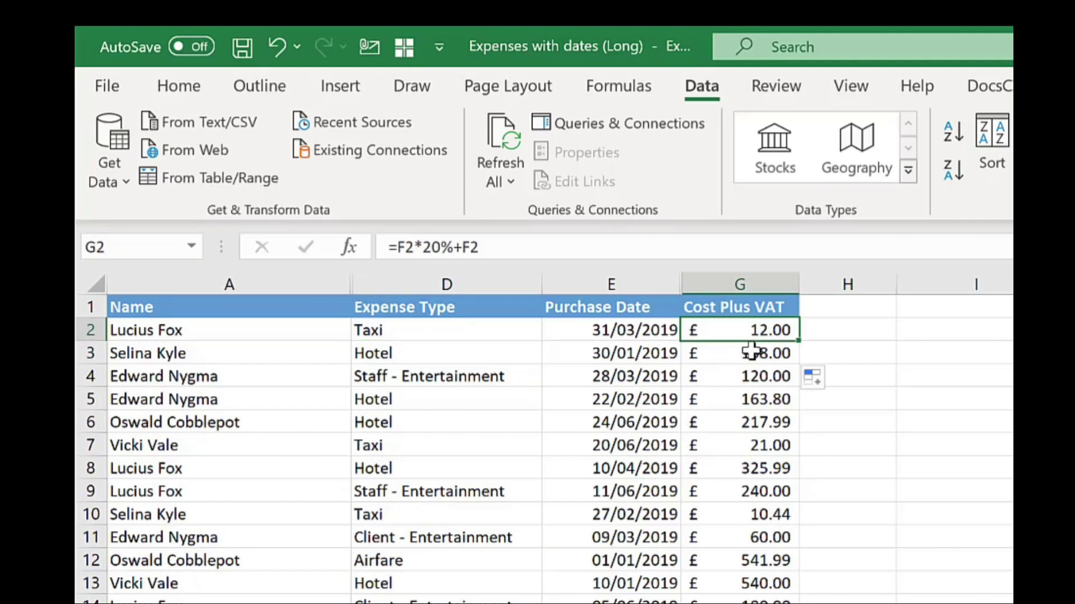
{"action": "left_click", "coordinate": [746, 355]}
{"action": "left_click", "coordinate": [746, 381]}
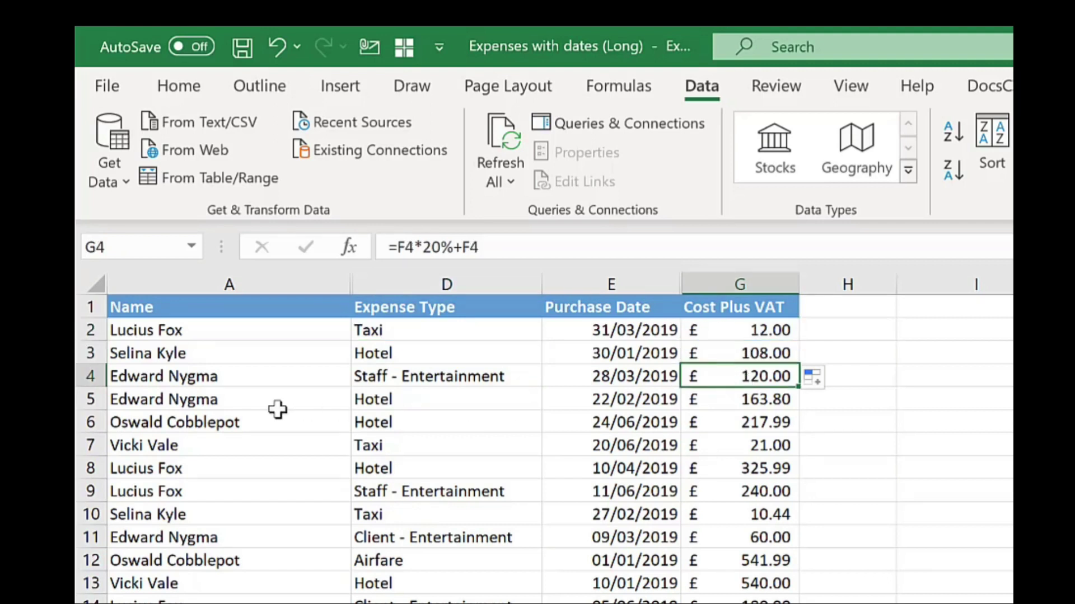
{"action": "left_click_drag", "start_coordinate": [242, 309], "coordinate": [748, 535]}
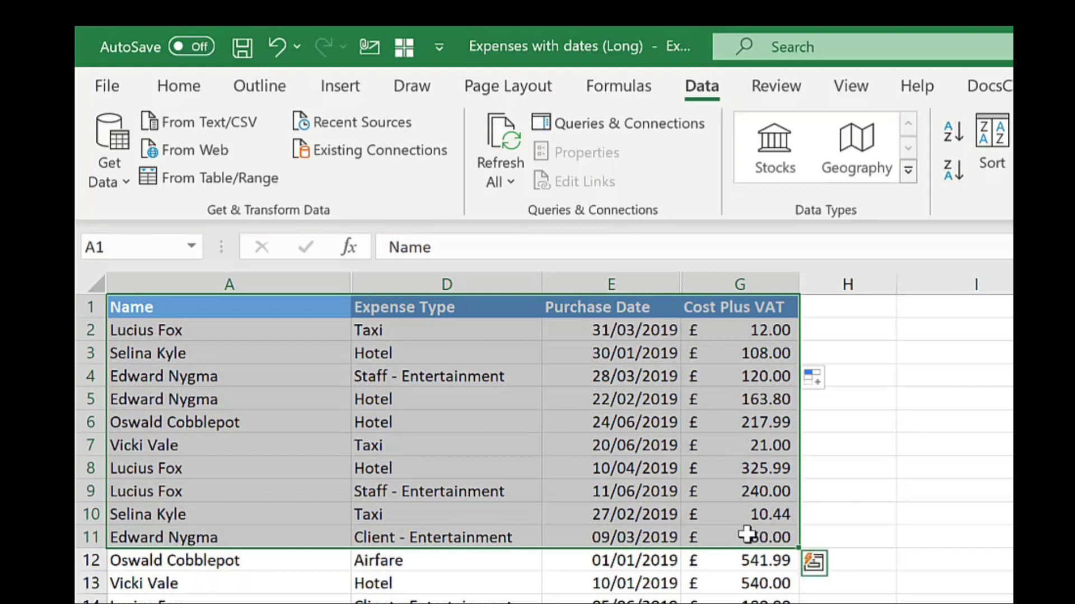
{"action": "left_click", "coordinate": [404, 49]}
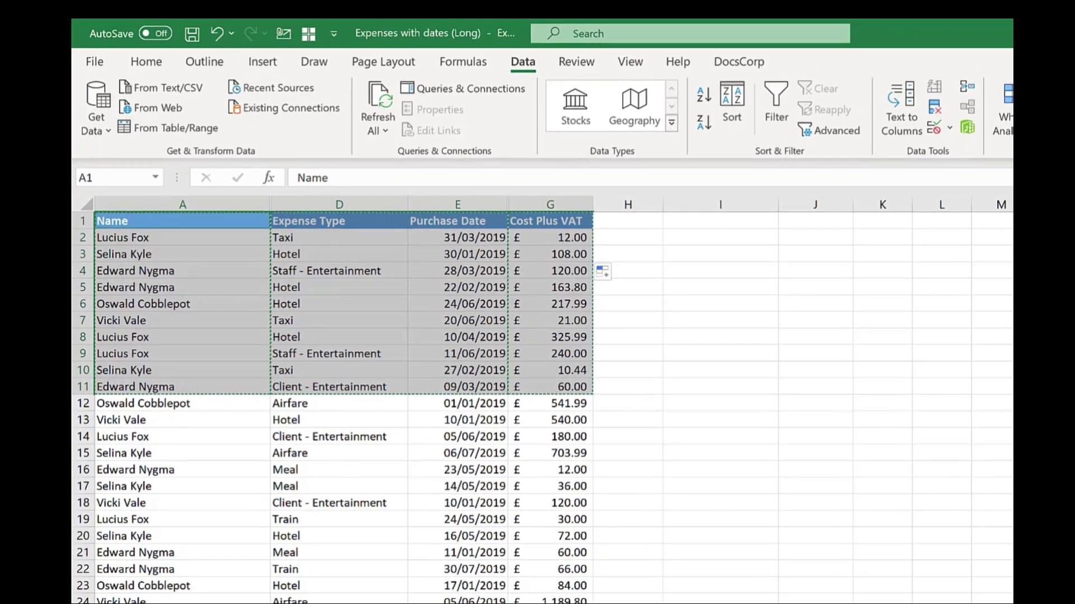
{"action": "key", "text": "ctrl+c"}
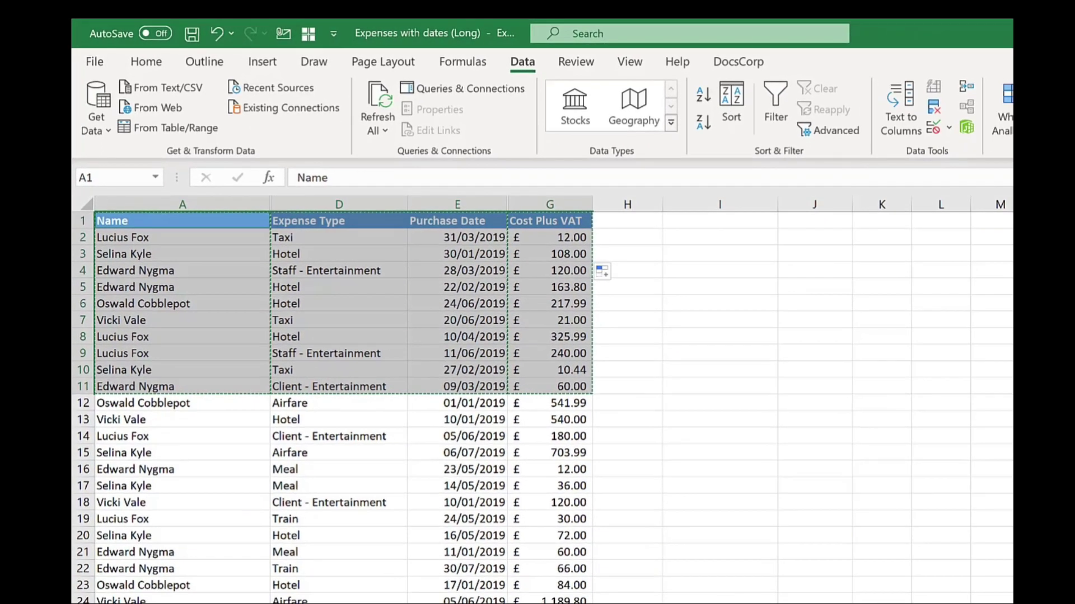
Step: Paste the visible rows at A1 of a new sheet and widen columns A–D to fit
{"action": "key", "text": "shift+F11"}
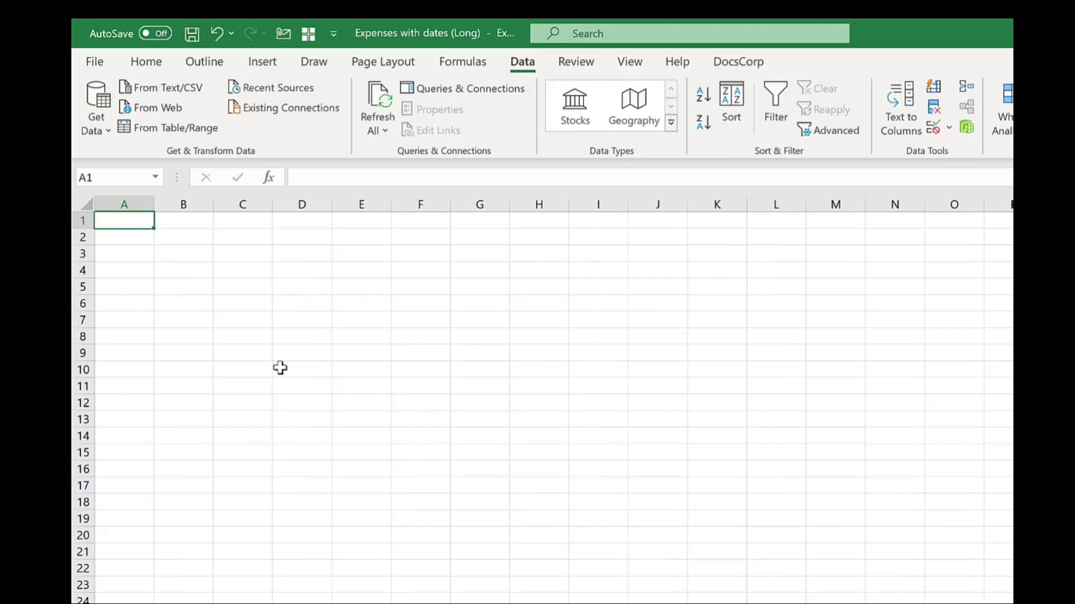
{"action": "key", "text": "ctrl+v"}
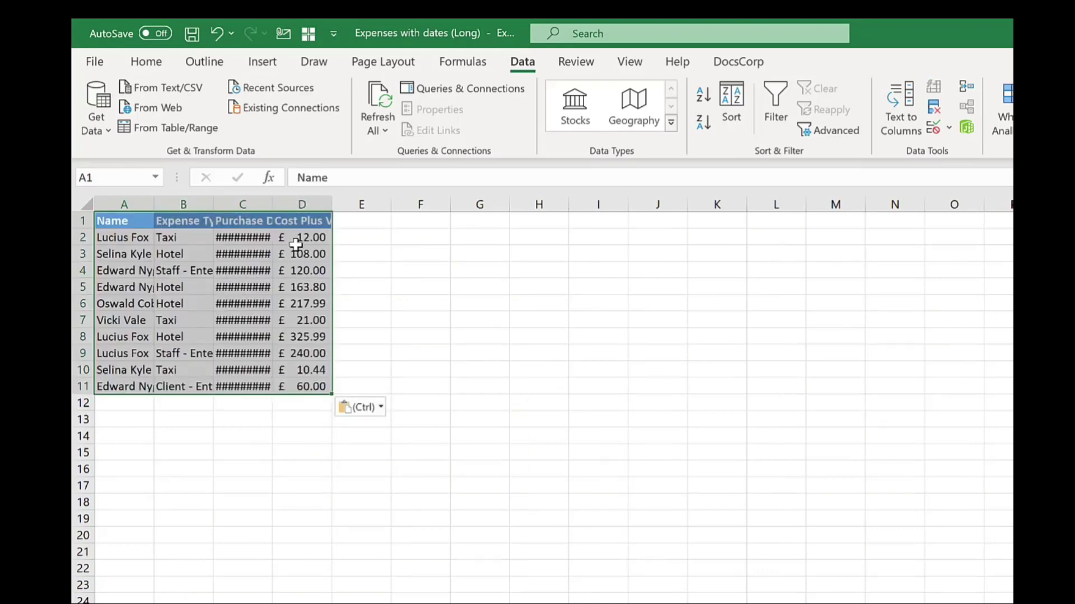
{"action": "double_click", "coordinate": [272, 205]}
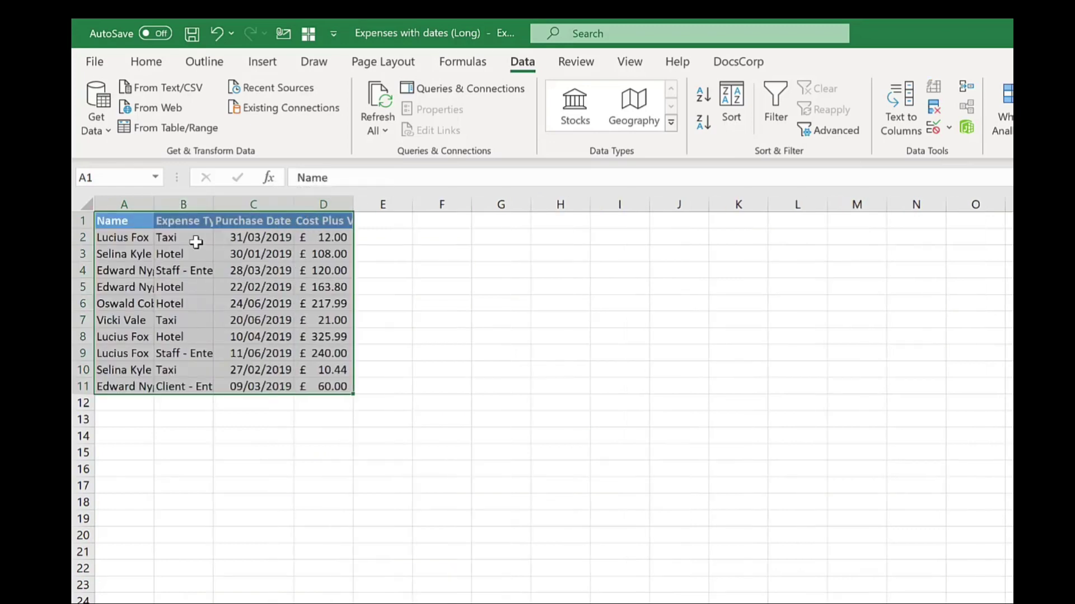
{"action": "left_click_drag", "start_coordinate": [215, 203], "coordinate": [246, 202]}
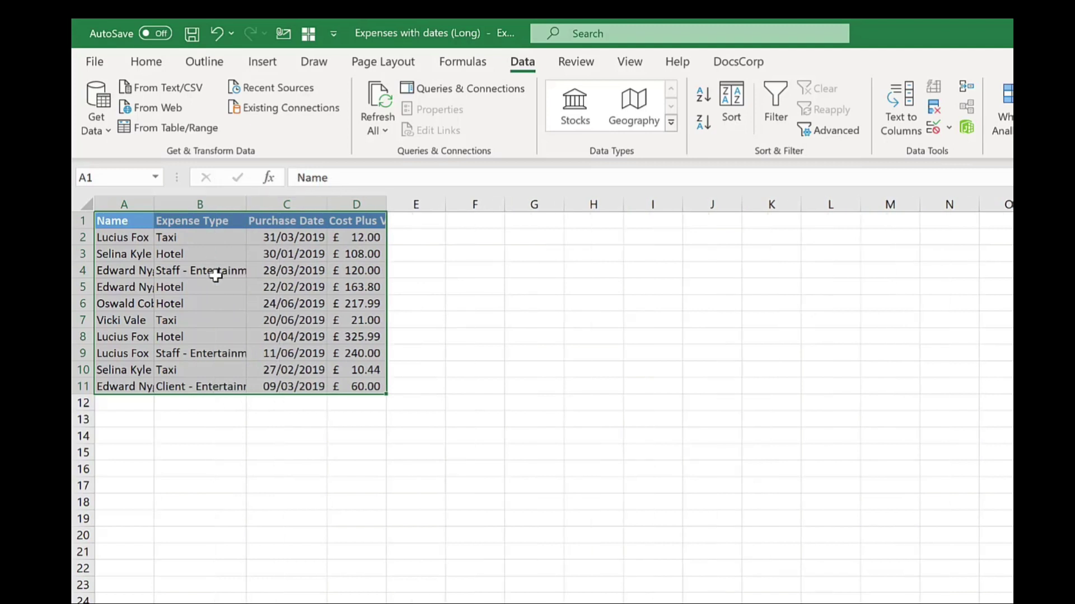
{"action": "left_click", "coordinate": [215, 255]}
{"action": "left_click_drag", "start_coordinate": [154, 204], "coordinate": [170, 203]}
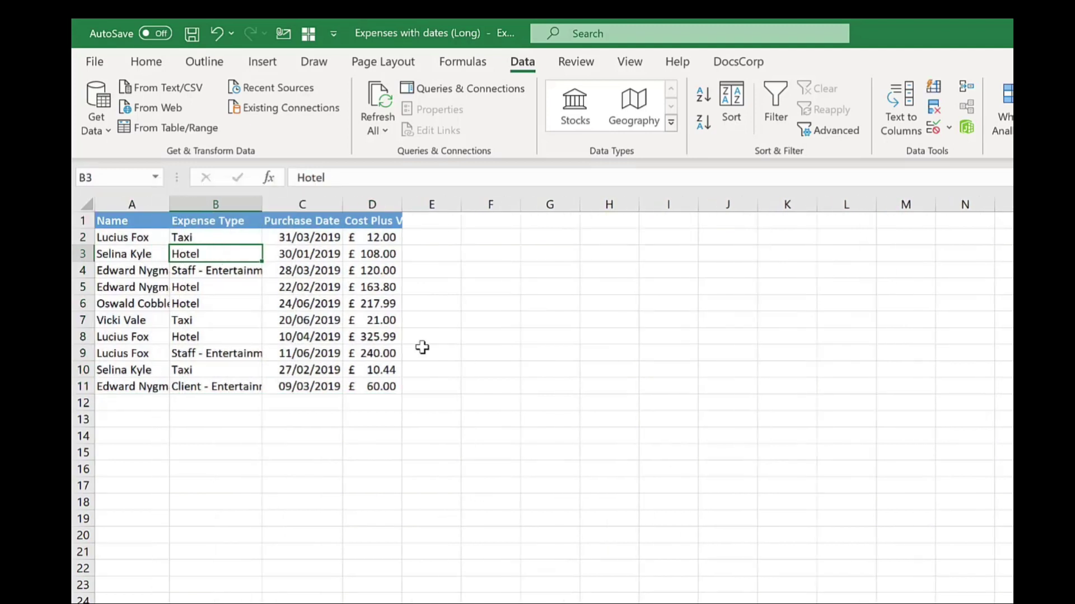
{"action": "left_click", "coordinate": [373, 235]}
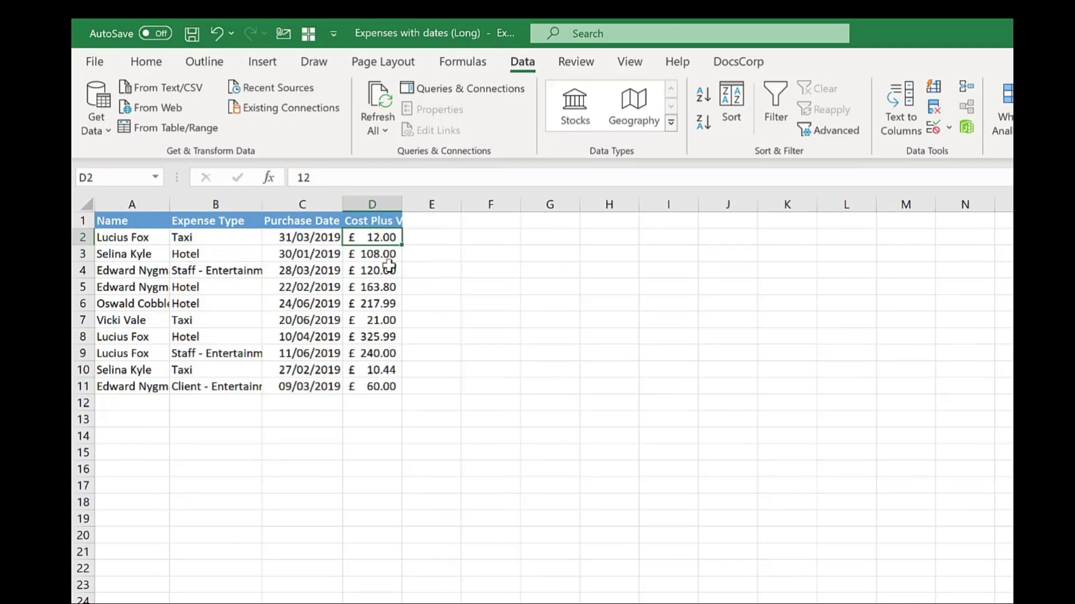
{"action": "double_click", "coordinate": [401, 203]}
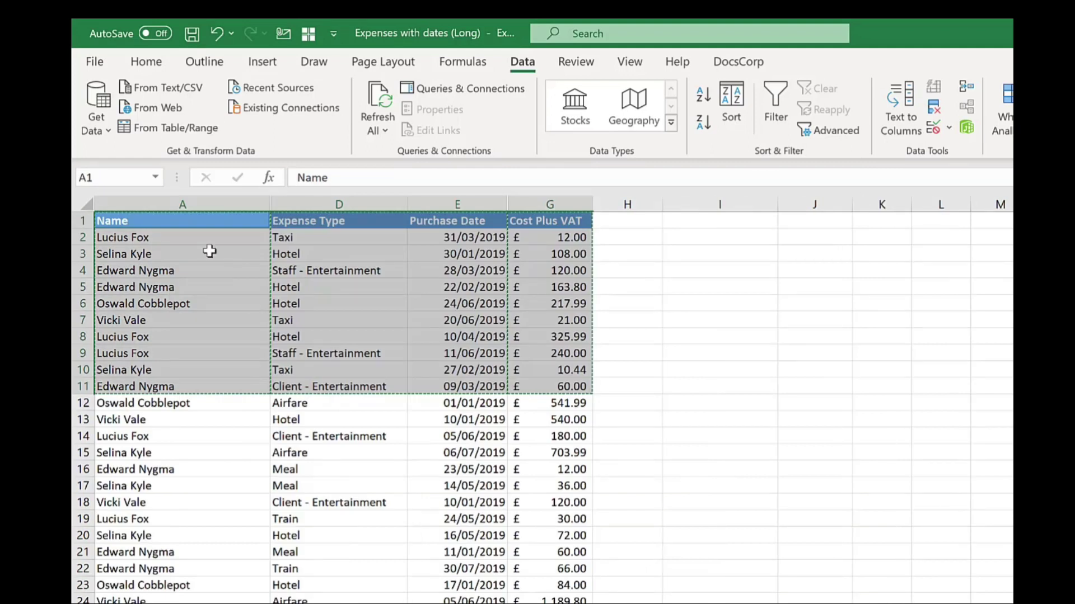
Step: Copy Expenses A1:G10, hidden columns included, and paste it at A14 on the new sheet
{"action": "key", "text": "ctrl+c"}
{"action": "left_click_drag", "start_coordinate": [210, 224], "coordinate": [532, 372]}
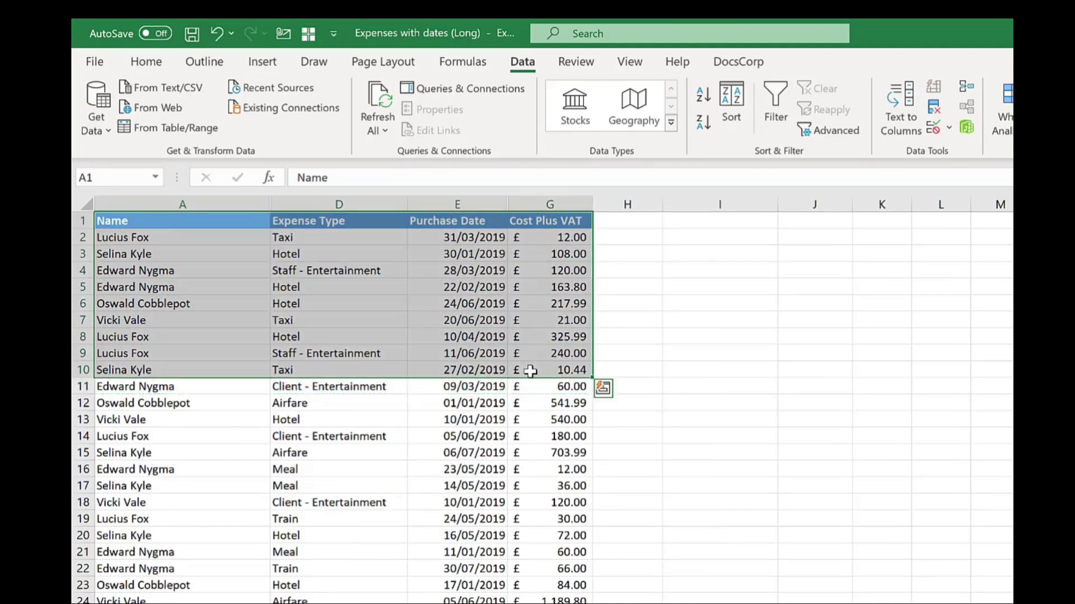
{"action": "key", "text": "ctrl+c"}
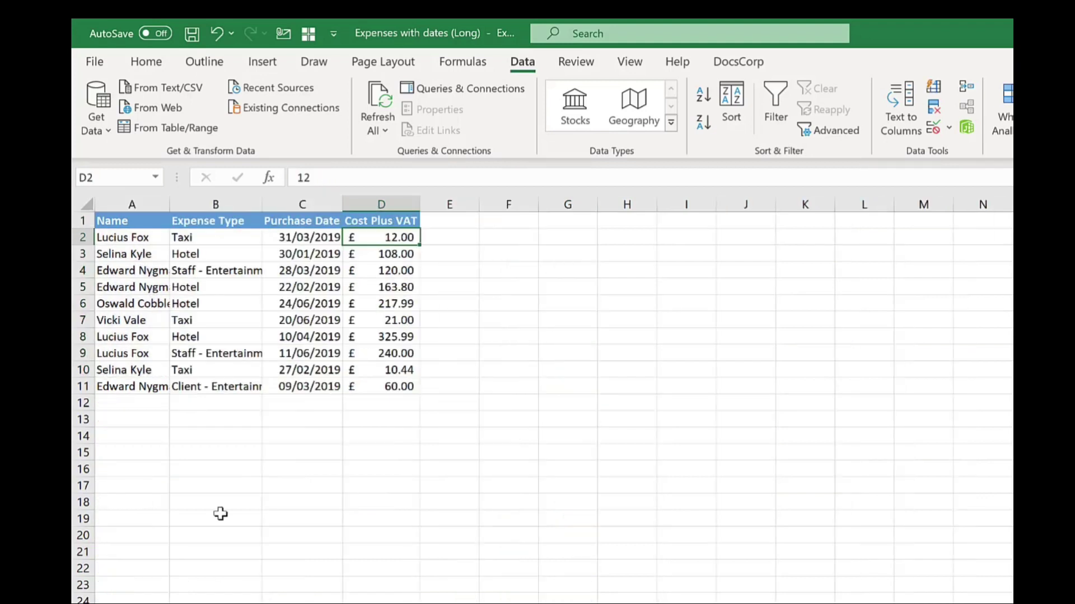
{"action": "left_click", "coordinate": [120, 395]}
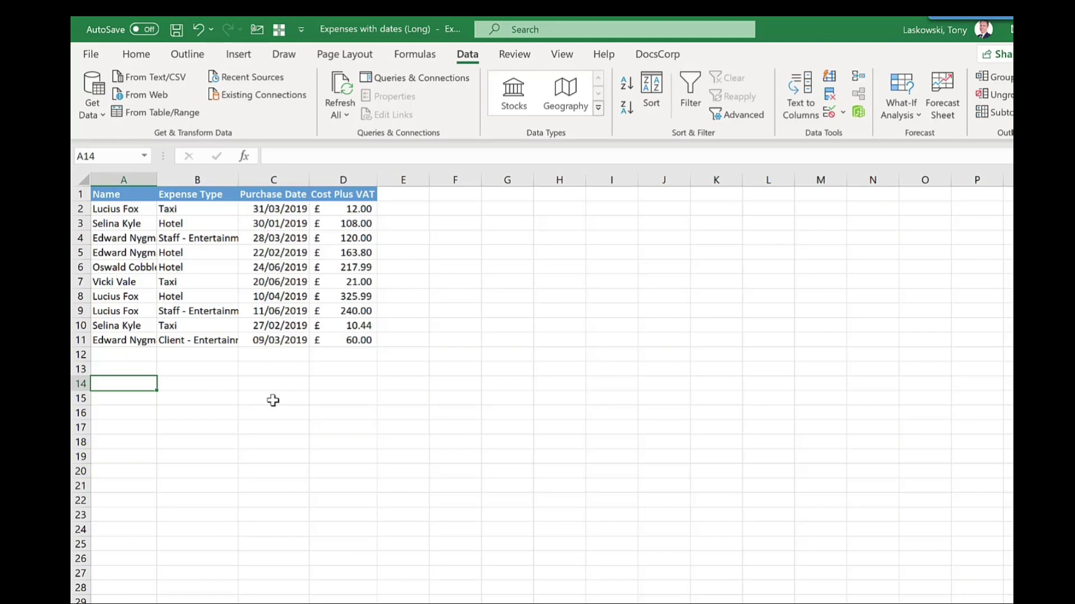
{"action": "key", "text": "ctrl+v"}
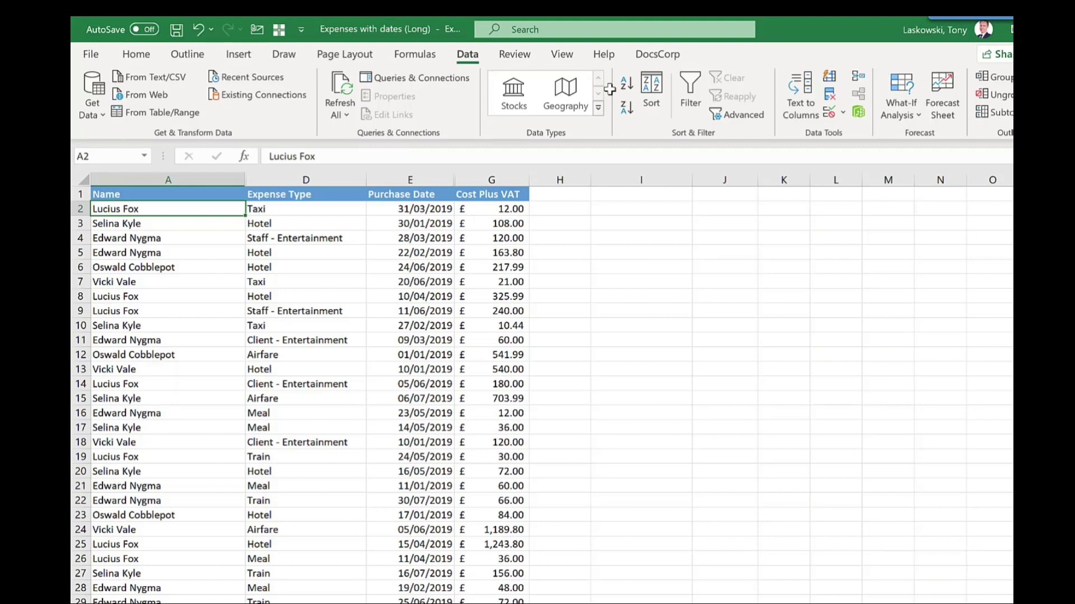
Step: Add Camera from Commands Not in the Ribbon to the toolbar, then select Expenses A1:G15
{"action": "left_click", "coordinate": [302, 30]}
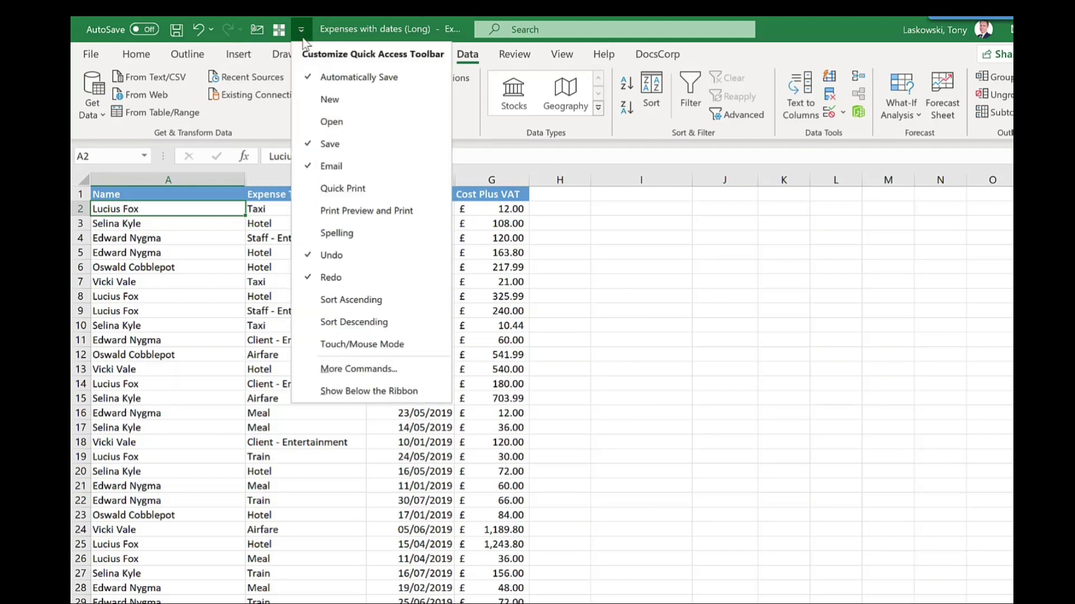
{"action": "left_click", "coordinate": [346, 376]}
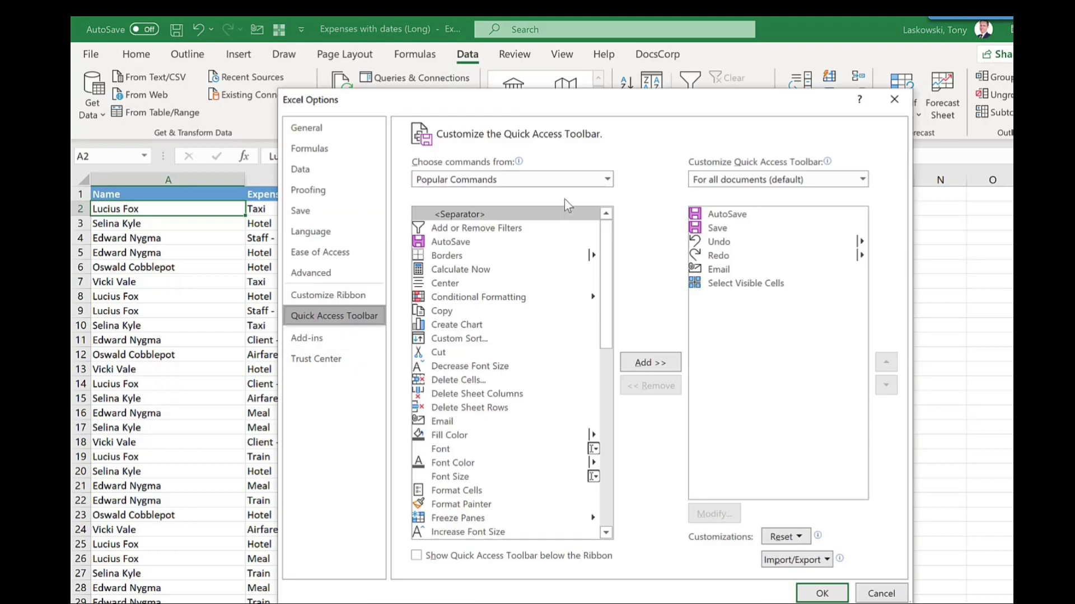
{"action": "left_click", "coordinate": [607, 179]}
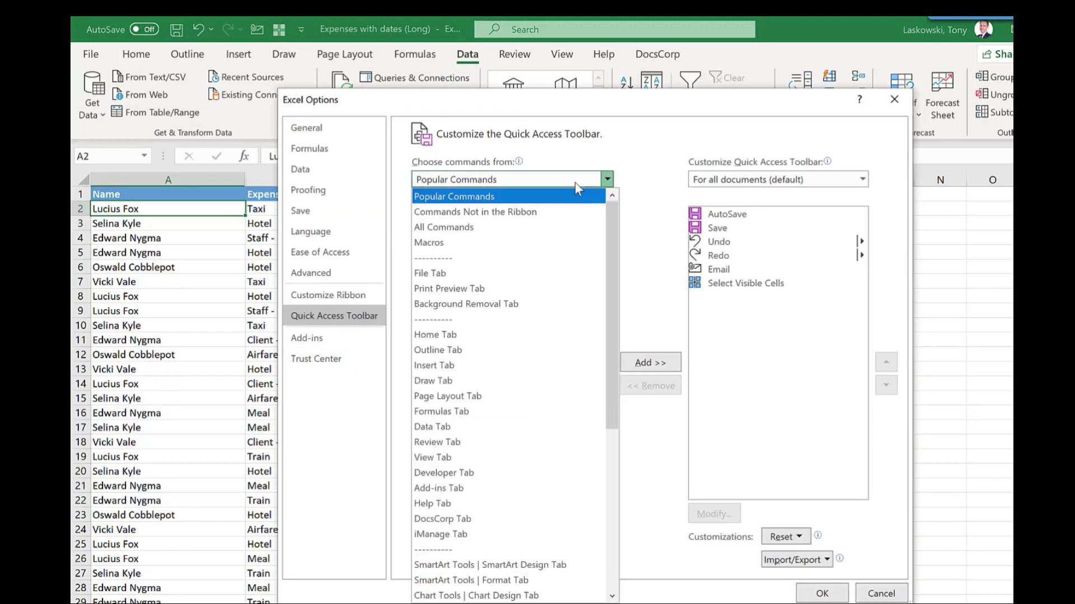
{"action": "left_click", "coordinate": [515, 217]}
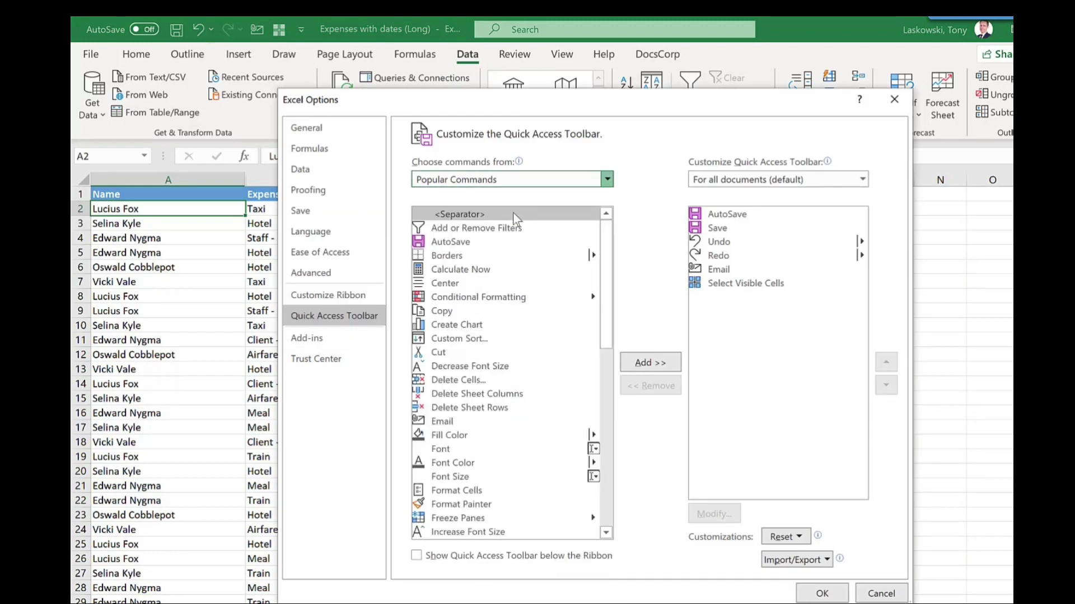
{"action": "scroll", "coordinate": [454, 216], "scroll_direction": "down", "scroll_amount": 3}
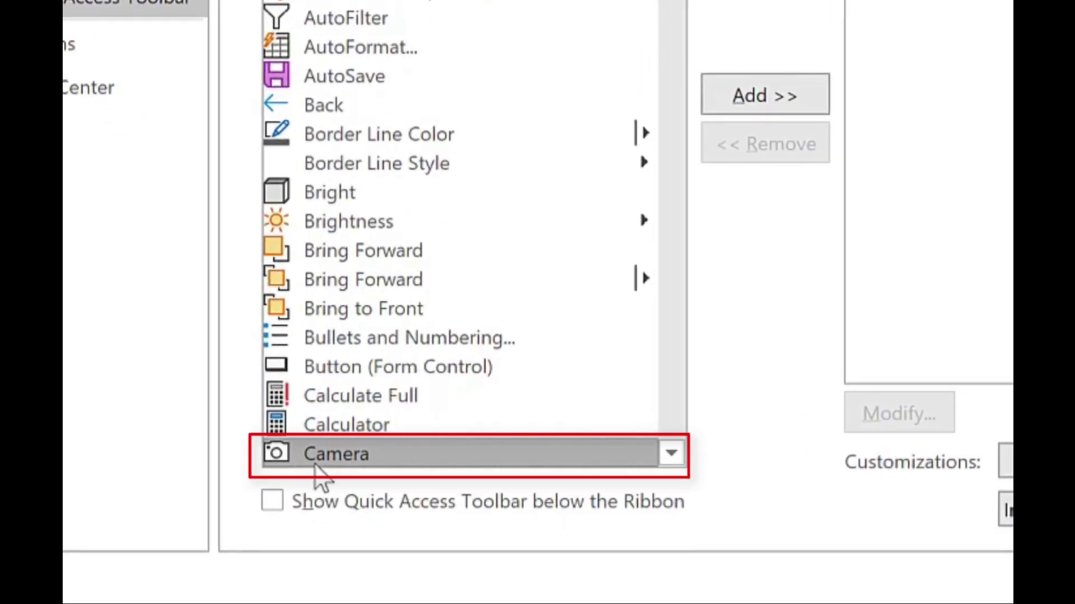
{"action": "left_click", "coordinate": [765, 101]}
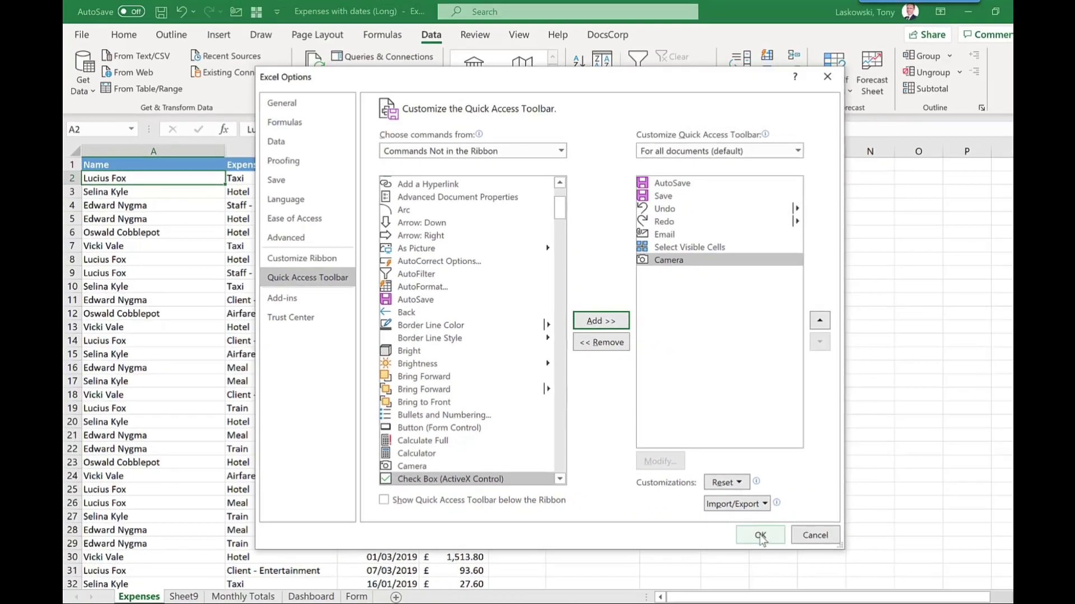
{"action": "left_click", "coordinate": [760, 536]}
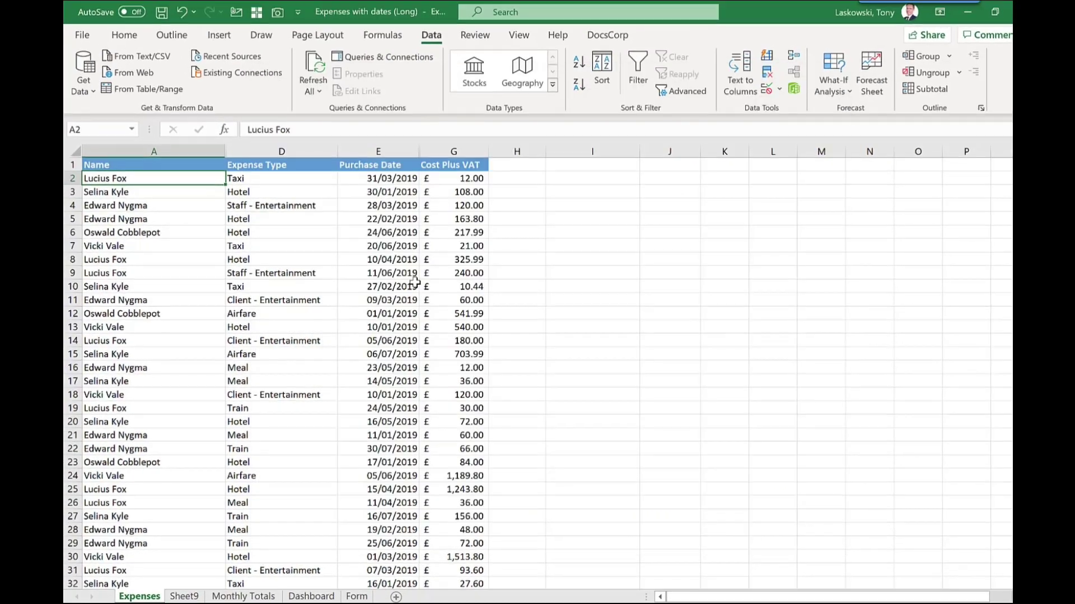
{"action": "left_click_drag", "start_coordinate": [163, 166], "coordinate": [446, 351]}
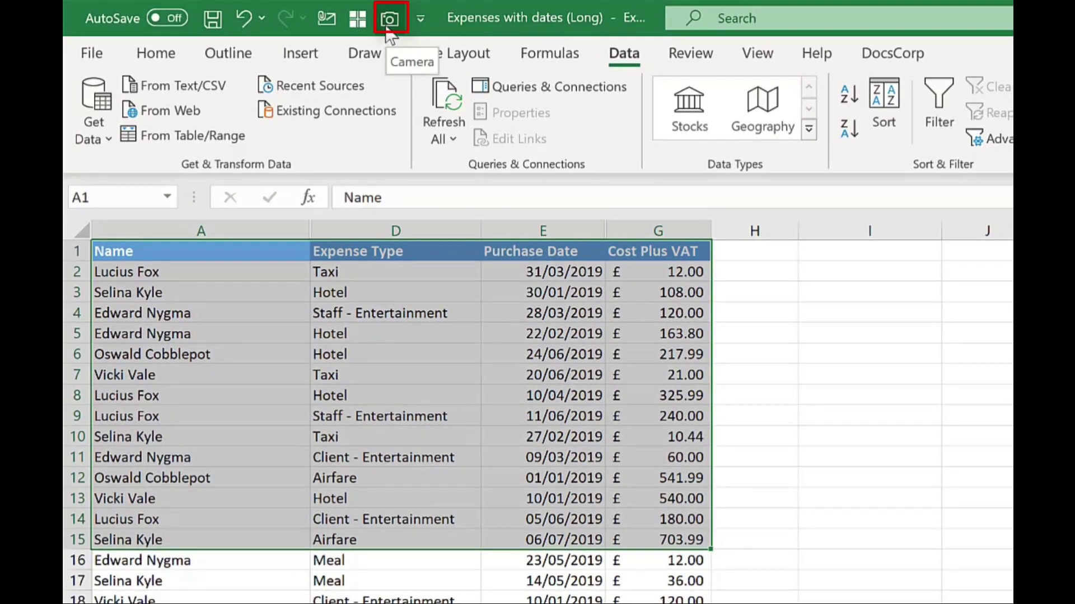
Step: Snapshot A1:G15 with Camera and place the resized linked picture below the Dashboard's monthly table
{"action": "left_click", "coordinate": [388, 33]}
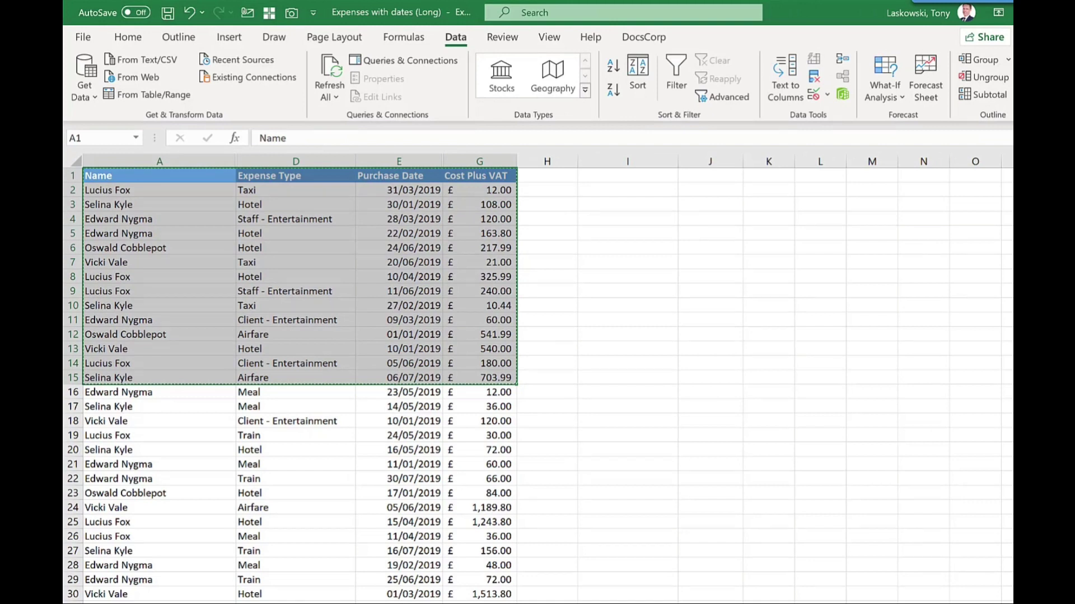
{"action": "key", "text": "ctrl+Page_Down"}
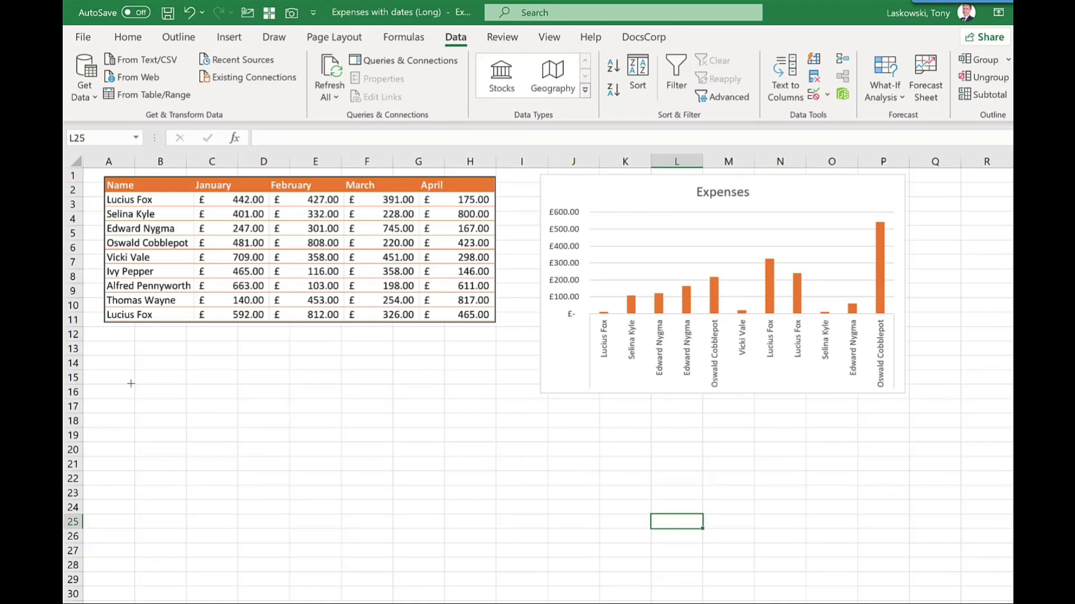
{"action": "left_click", "coordinate": [130, 384]}
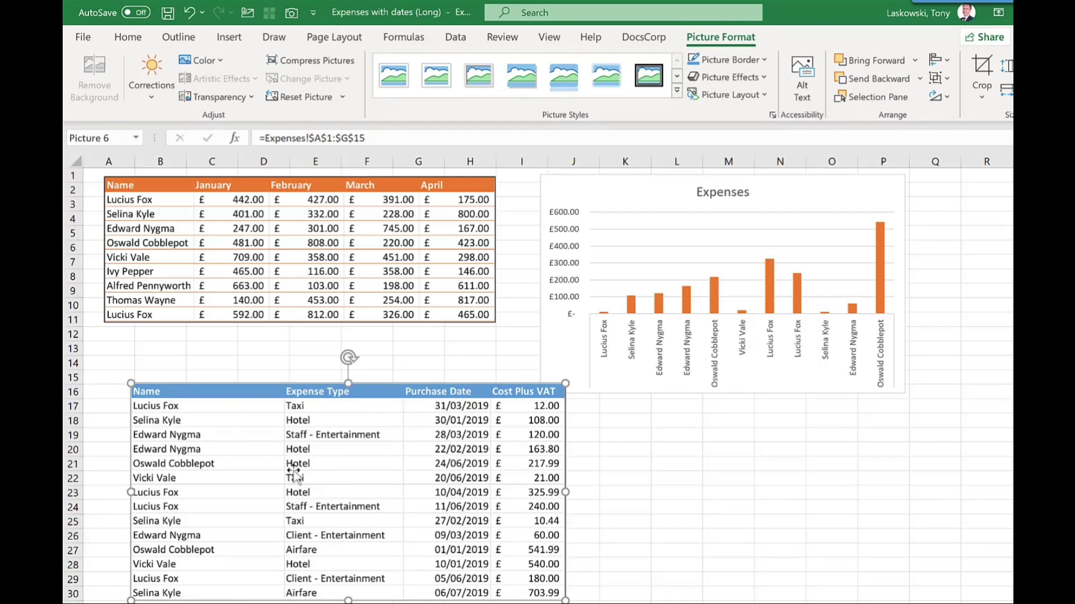
{"action": "left_click_drag", "start_coordinate": [293, 471], "coordinate": [621, 327]}
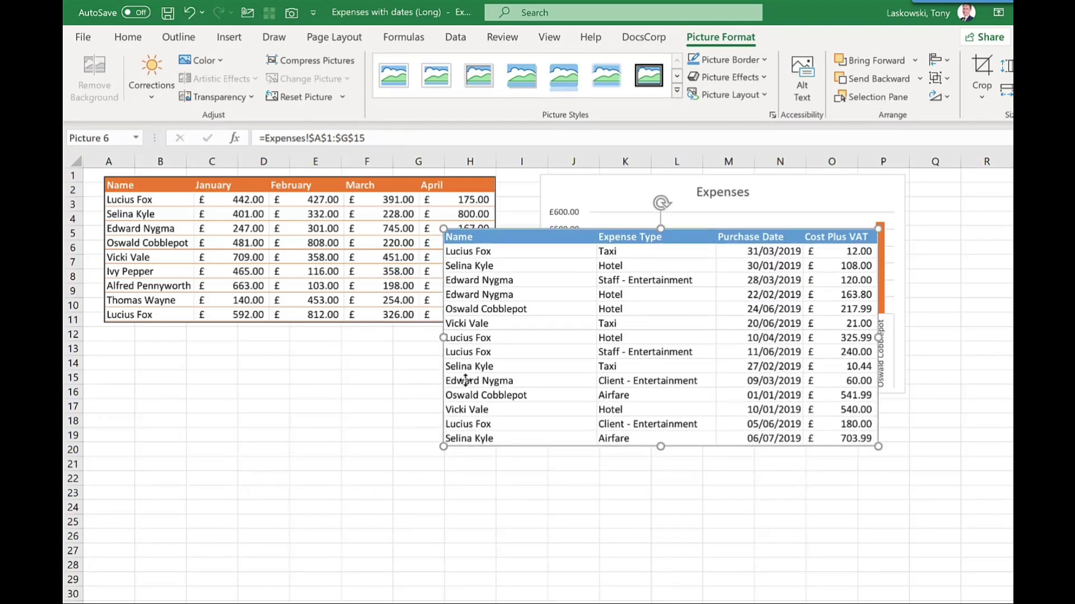
{"action": "left_click_drag", "start_coordinate": [466, 380], "coordinate": [343, 276]}
{"action": "left_click_drag", "start_coordinate": [284, 312], "coordinate": [464, 560]}
{"action": "left_click_drag", "start_coordinate": [544, 554], "coordinate": [665, 603]}
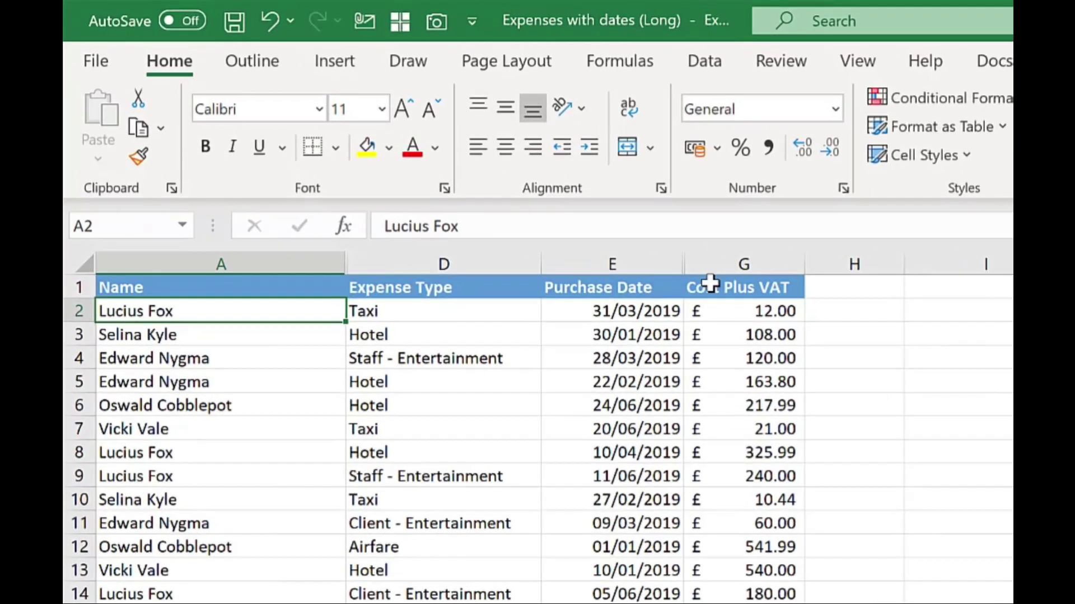
Step: Enter 30 in G2 and confirm the Dashboard's linked picture now shows 30.00
{"action": "left_click", "coordinate": [480, 151]}
{"action": "type", "text": "30"}
{"action": "key", "text": "Return"}
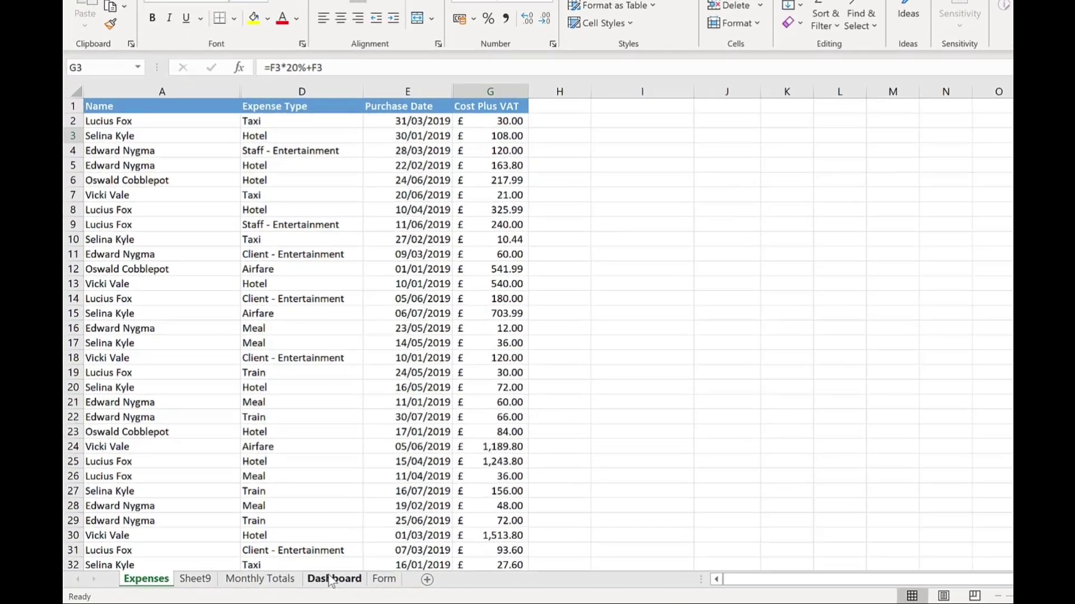
{"action": "left_click", "coordinate": [304, 582]}
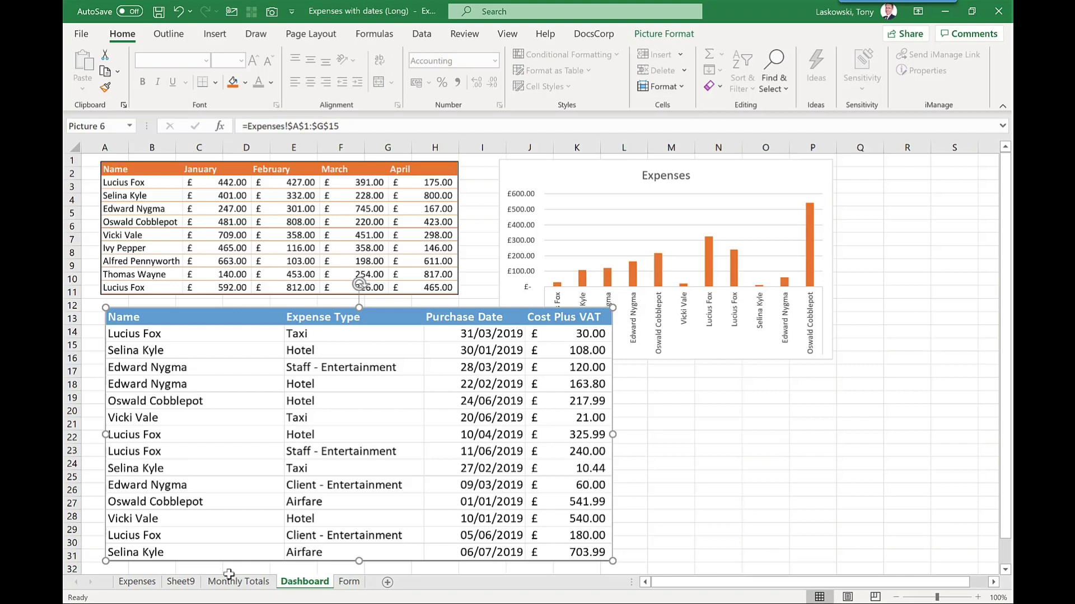
Step: Back on the Expenses sheet, add Speak Cells from Commands Not in the Ribbon to the toolbar
{"action": "left_click", "coordinate": [137, 582]}
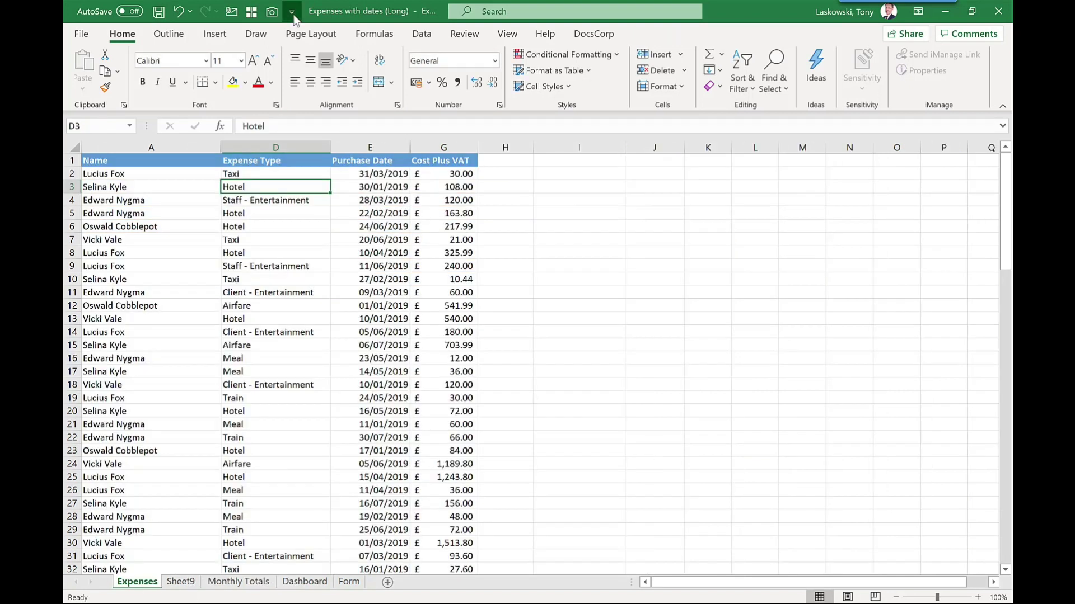
{"action": "left_click", "coordinate": [292, 11]}
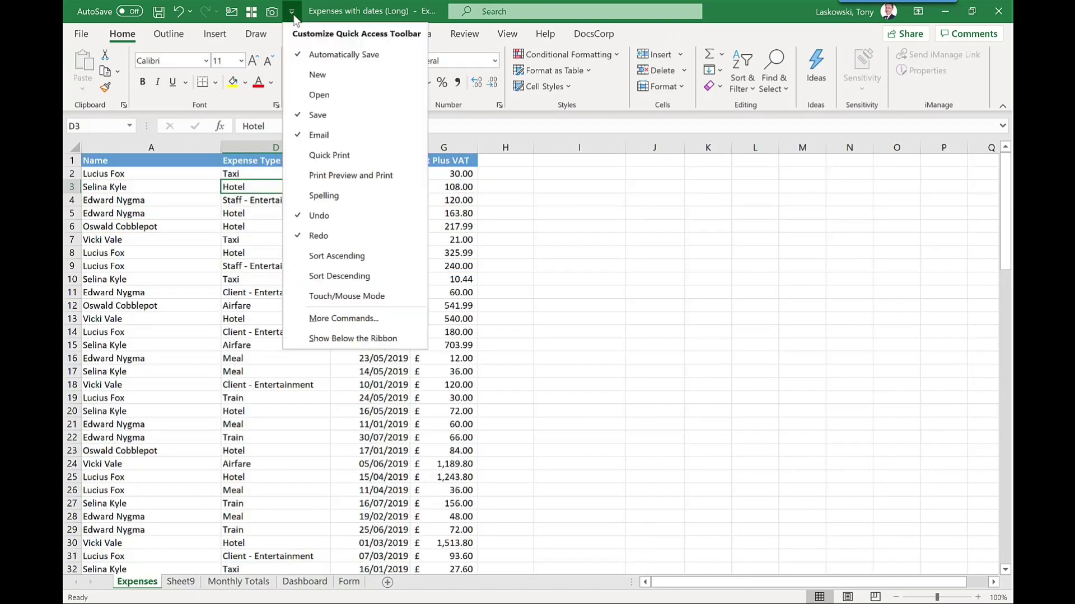
{"action": "left_click", "coordinate": [357, 327]}
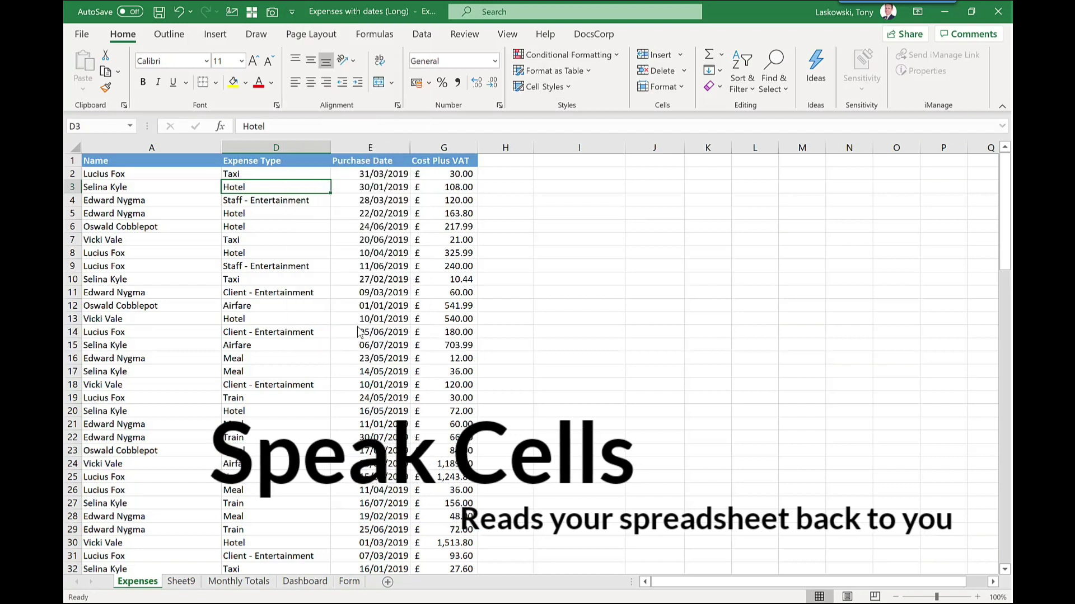
{"action": "left_click", "coordinate": [459, 147]}
{"action": "left_click", "coordinate": [397, 178]}
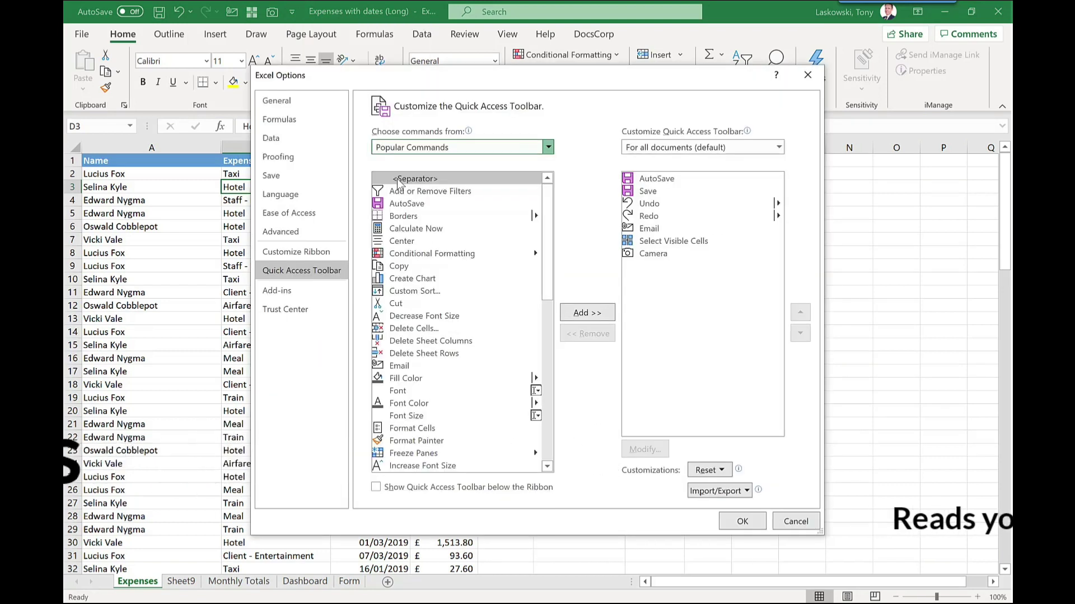
{"action": "left_click", "coordinate": [496, 470]}
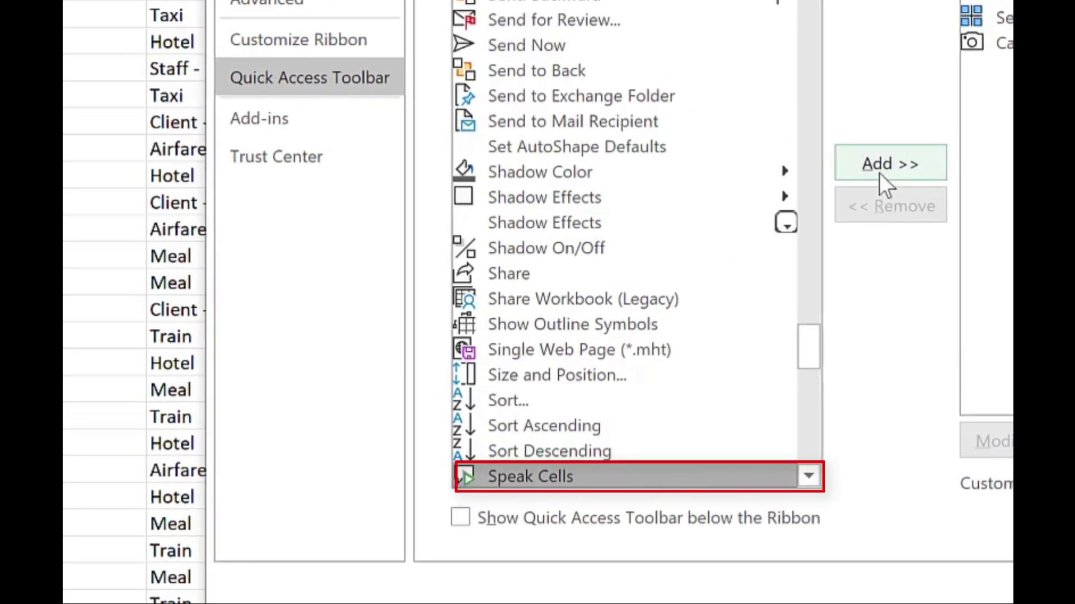
{"action": "left_click", "coordinate": [879, 172]}
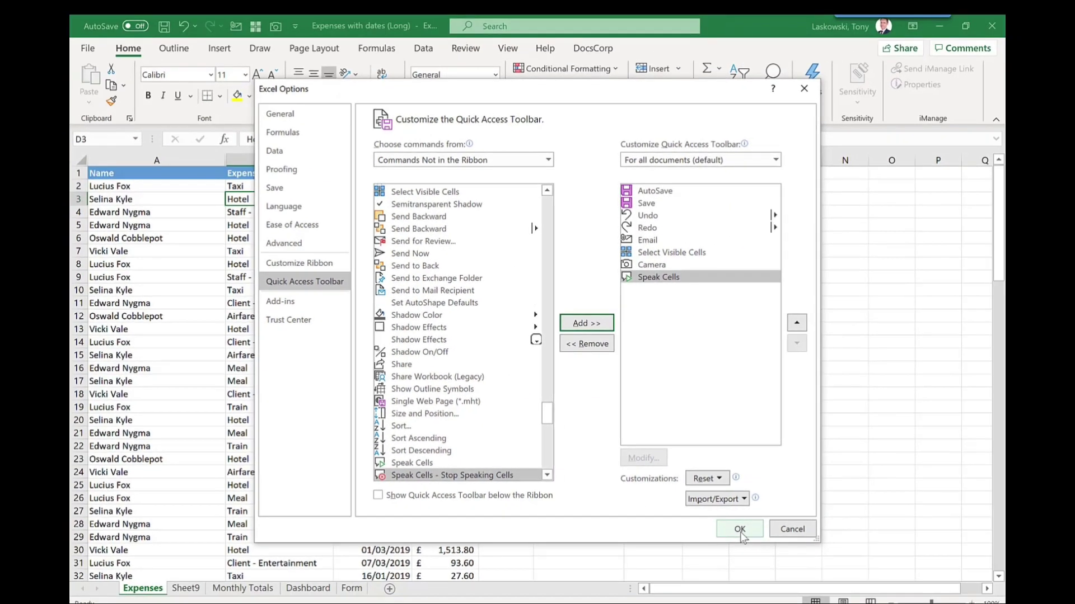
{"action": "left_click", "coordinate": [739, 530]}
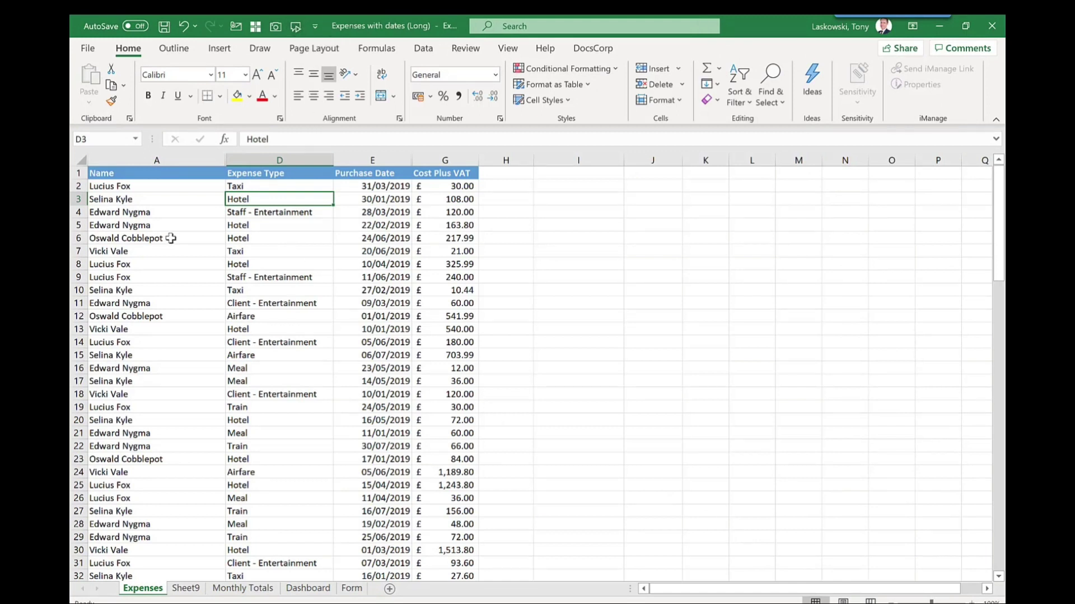
{"action": "left_click", "coordinate": [148, 197]}
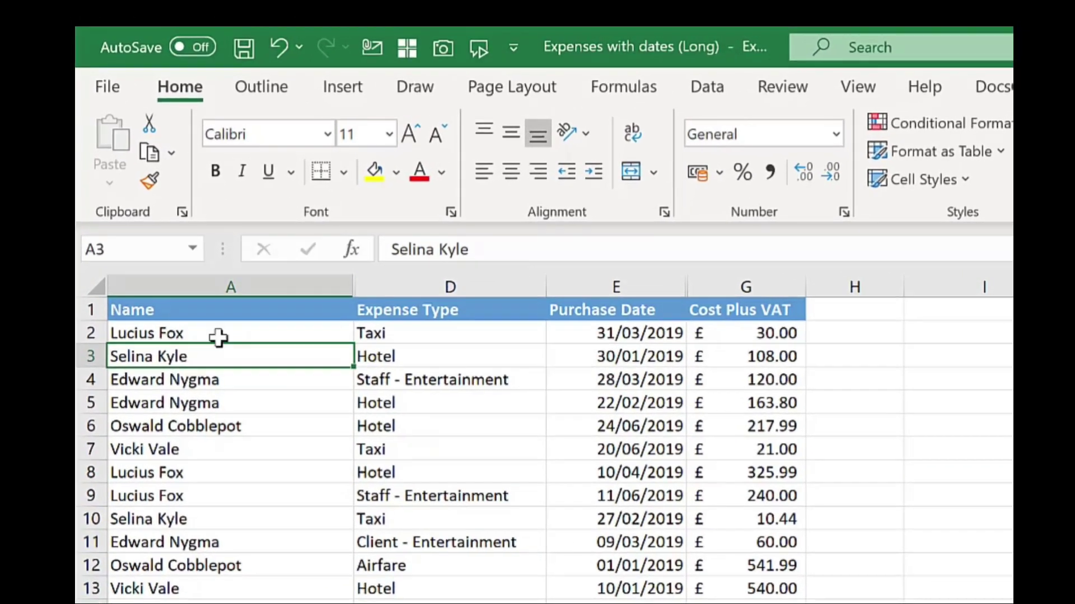
{"action": "left_click", "coordinate": [150, 188]}
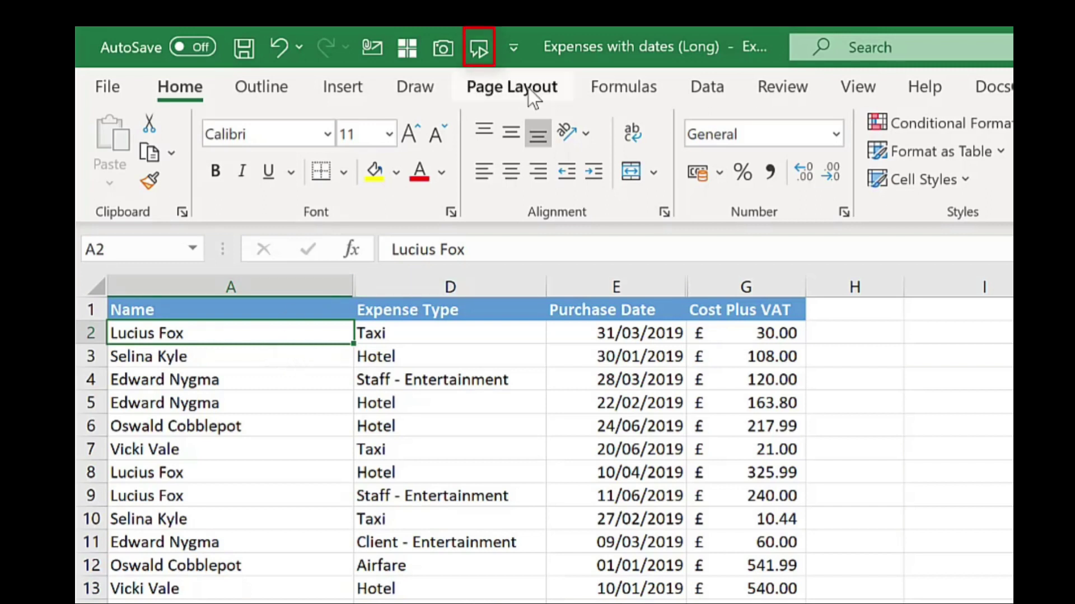
{"action": "left_click", "coordinate": [478, 49]}
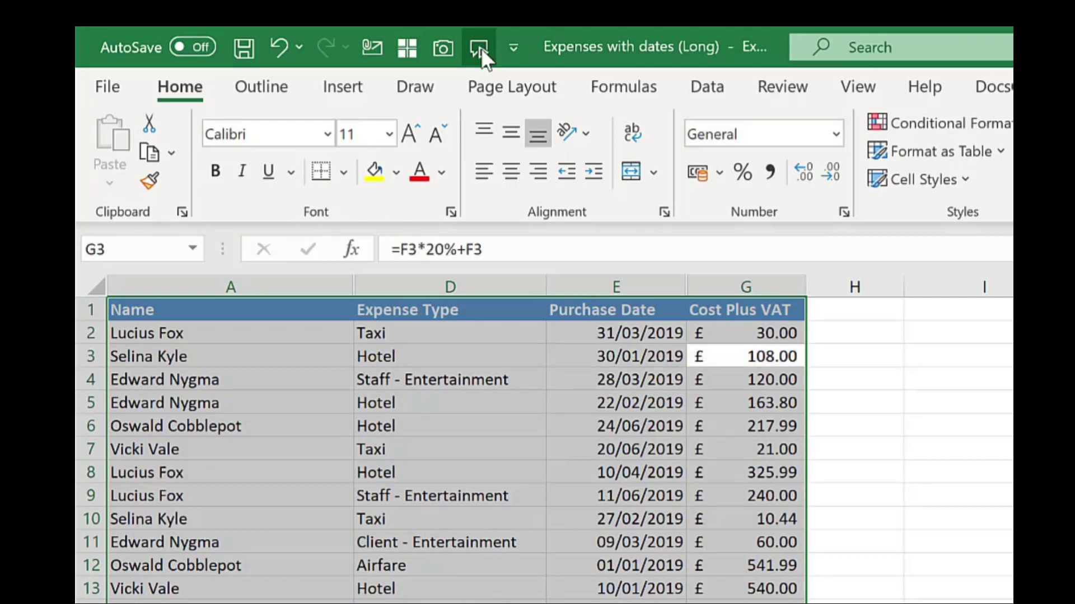
{"action": "left_click", "coordinate": [478, 49]}
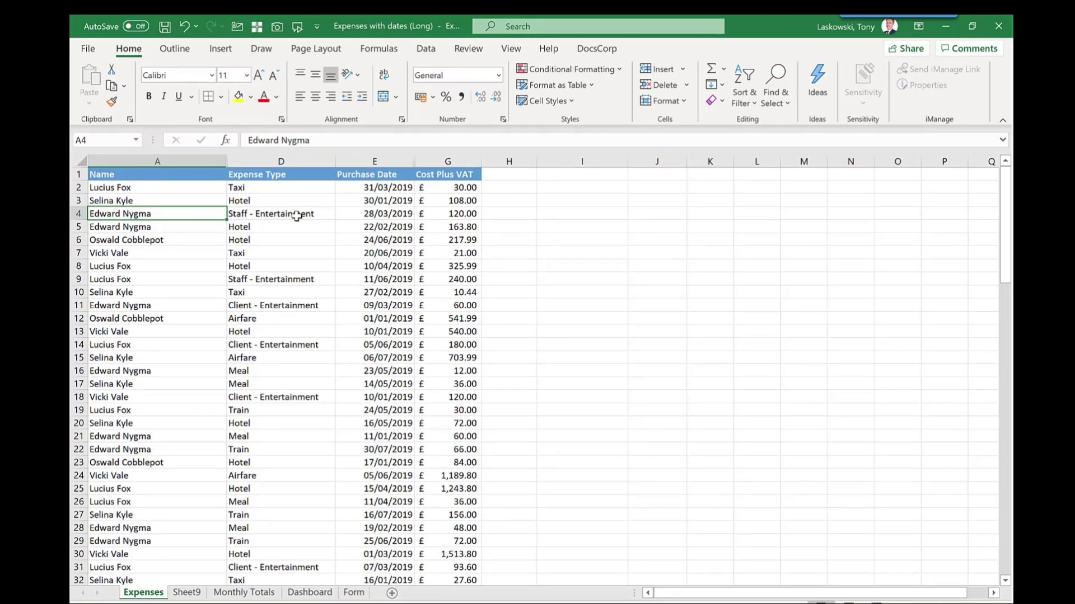
Step: On the Form sheet, add Form... from Commands Not in the Ribbon to the Quick Access Toolbar
{"action": "left_click", "coordinate": [355, 593]}
{"action": "left_click", "coordinate": [316, 27]}
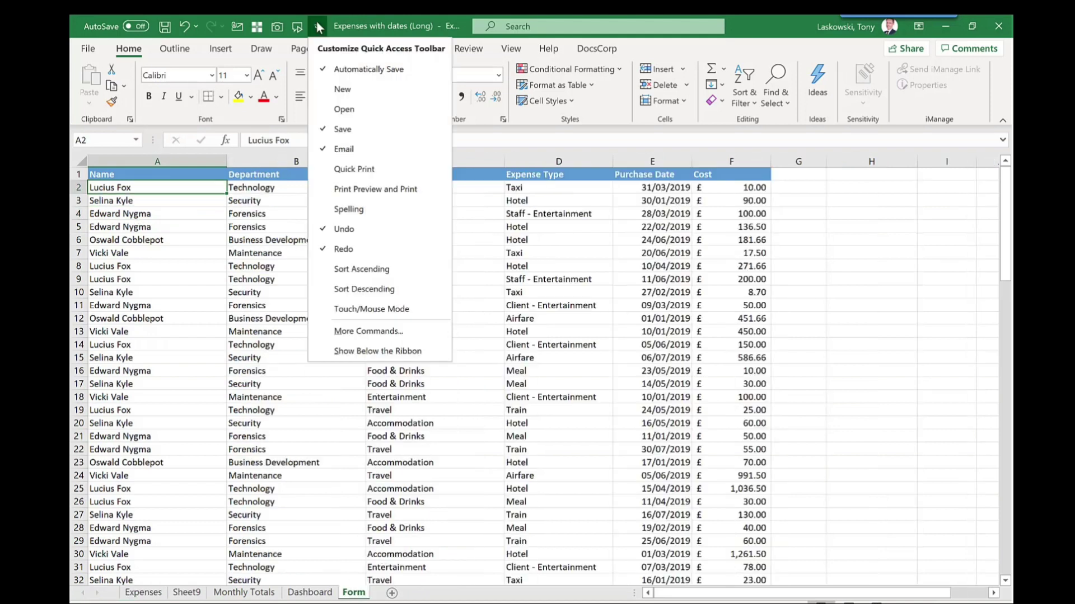
{"action": "left_click", "coordinate": [395, 332]}
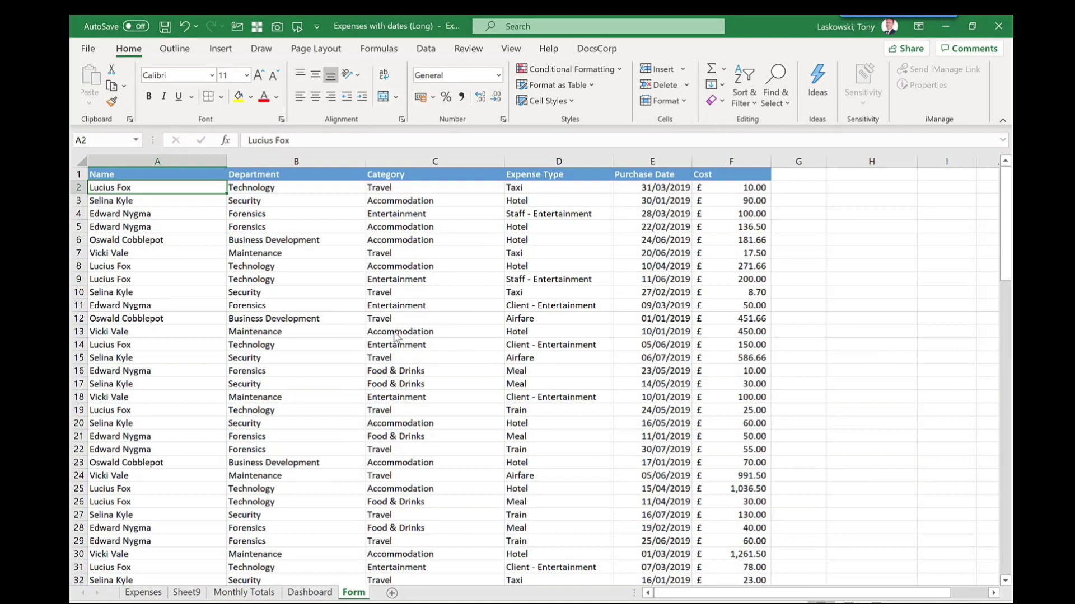
{"action": "left_click", "coordinate": [415, 162]}
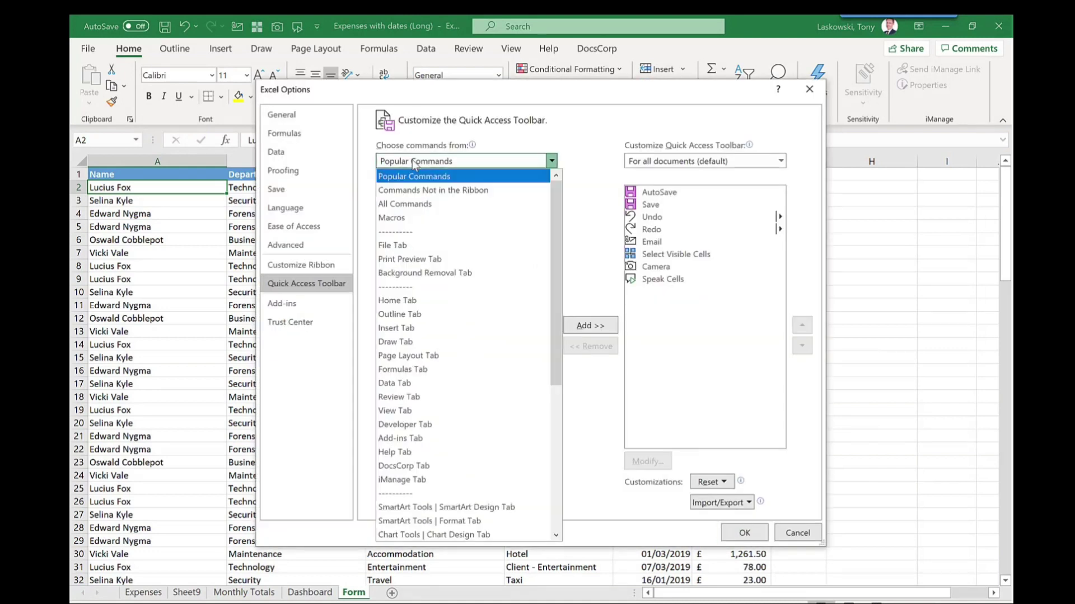
{"action": "left_click", "coordinate": [420, 193]}
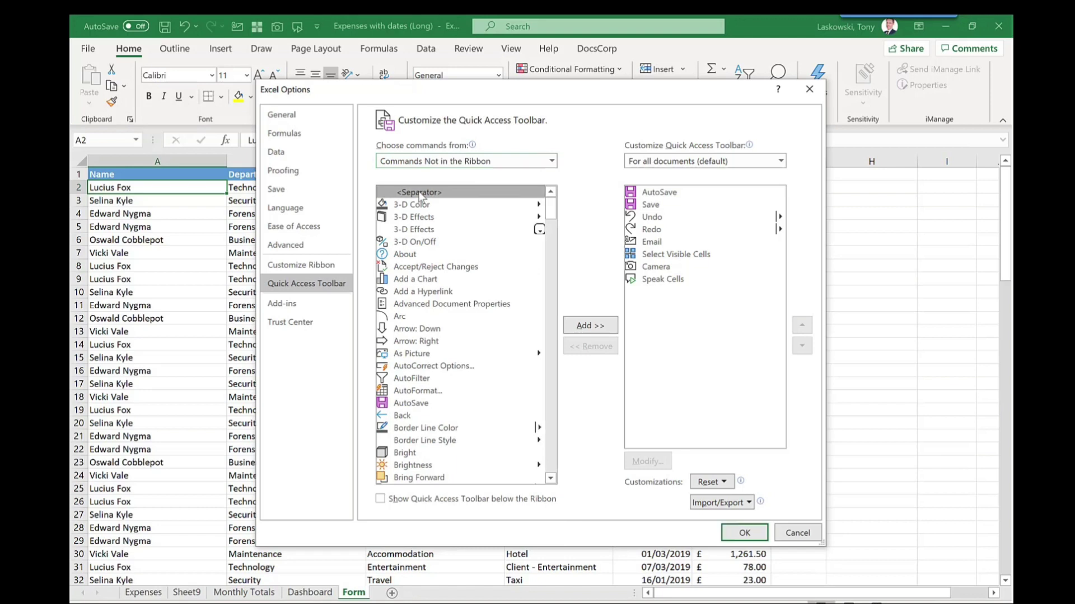
{"action": "type", "text": "form"}
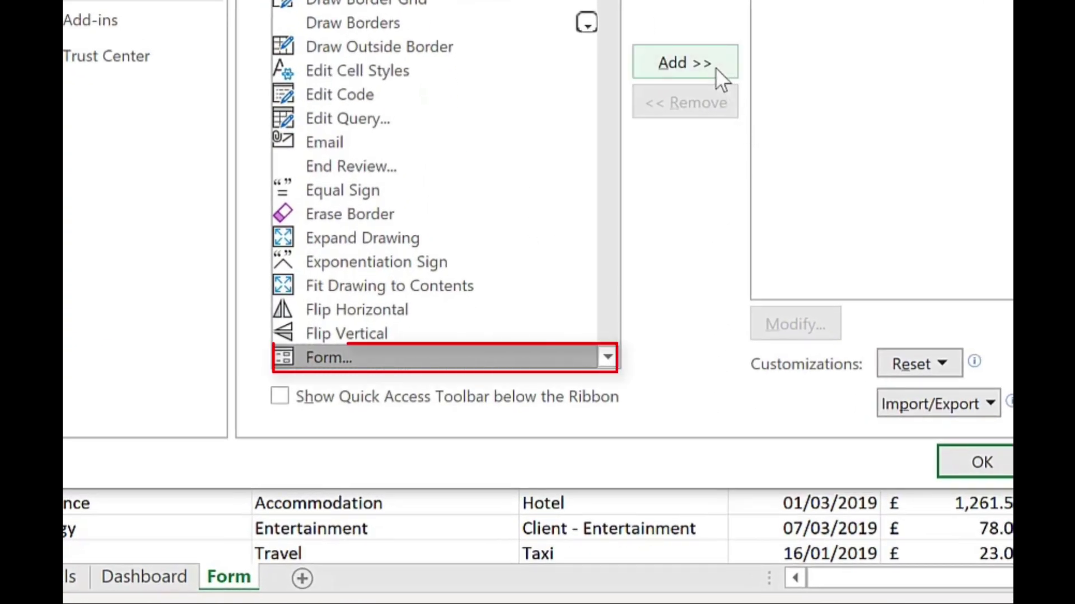
{"action": "left_click", "coordinate": [716, 68]}
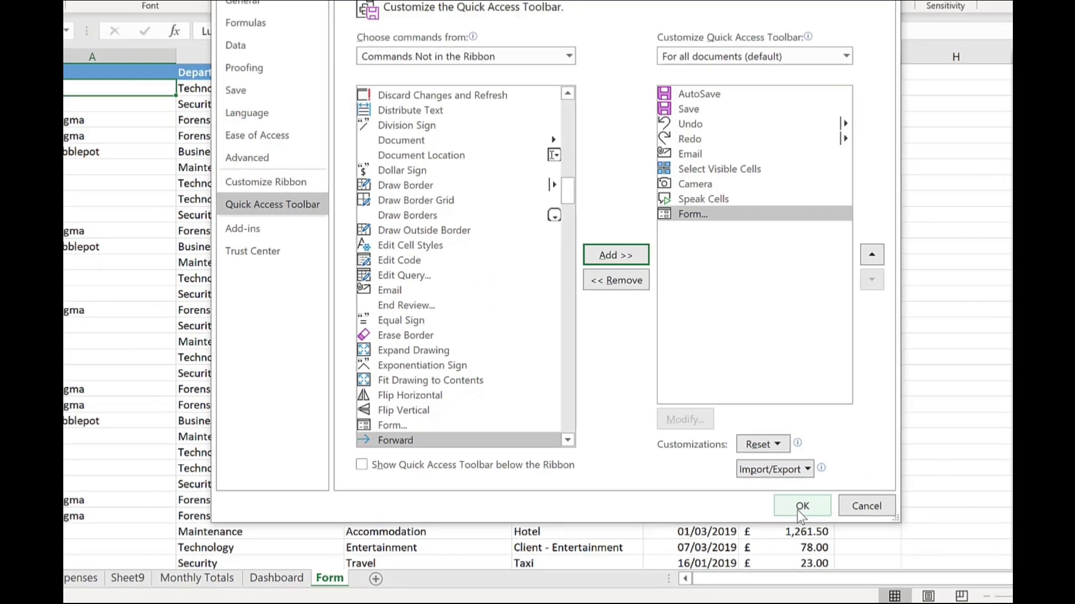
{"action": "left_click", "coordinate": [801, 507]}
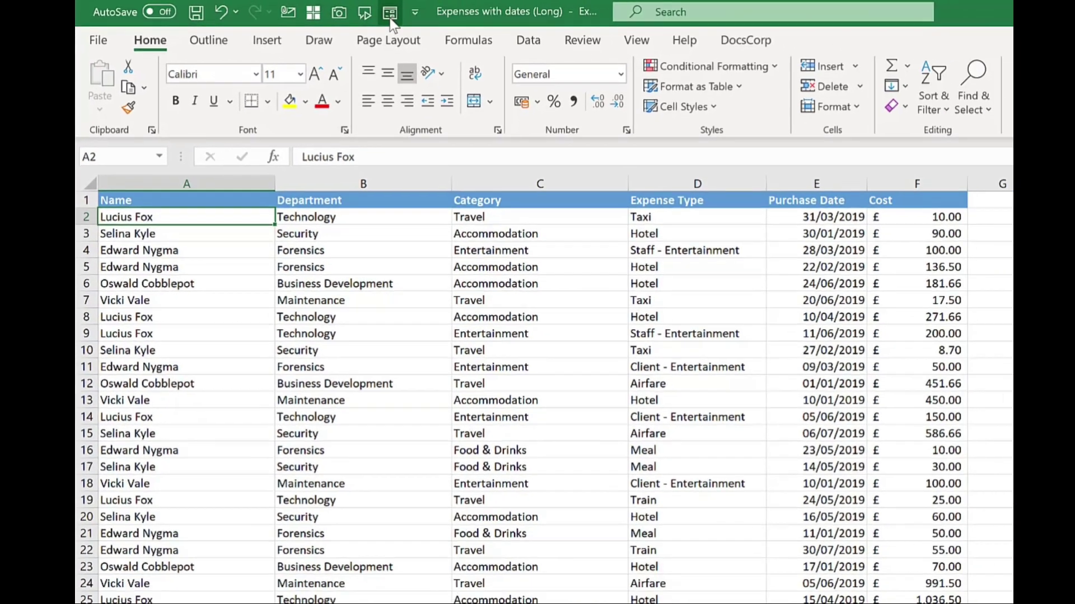
Step: Open the data form, set the Expense Type criterion to 'taxi', and step through matching records
{"action": "left_click", "coordinate": [390, 16]}
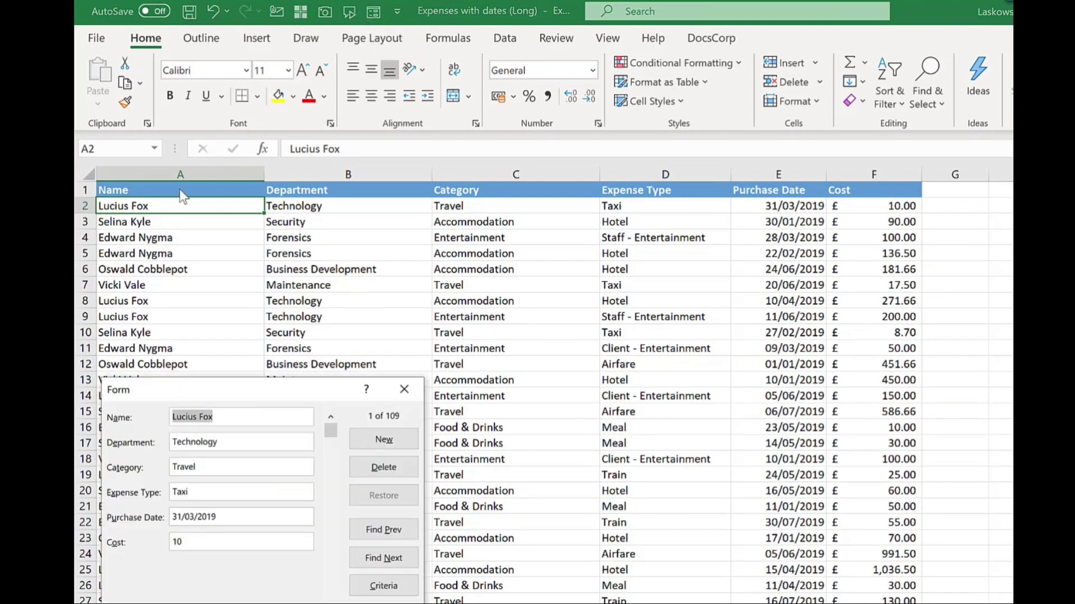
{"action": "left_click_drag", "start_coordinate": [257, 391], "coordinate": [521, 183]}
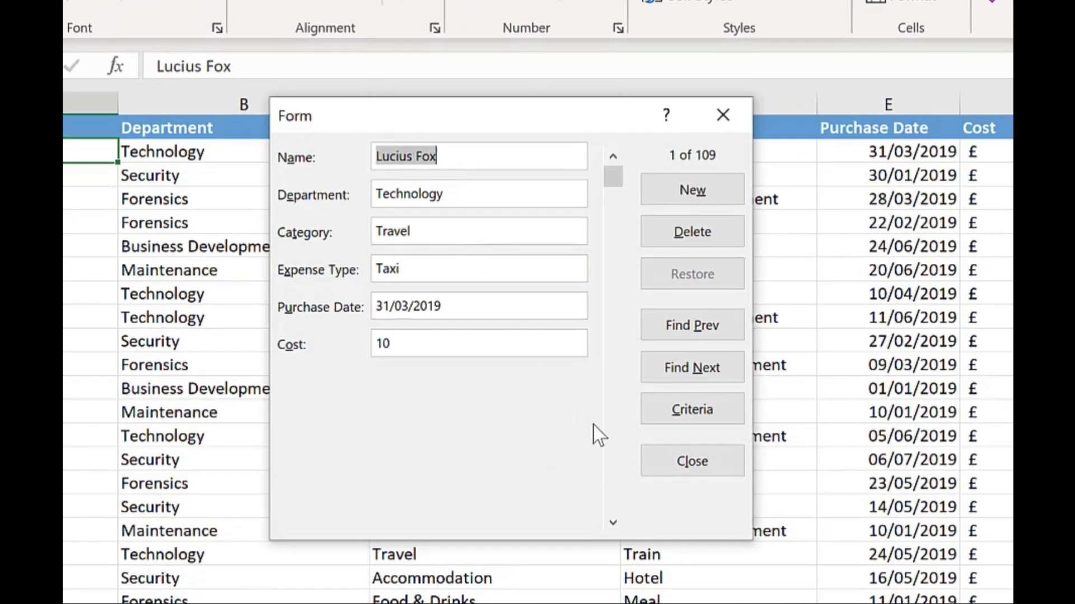
{"action": "left_click", "coordinate": [685, 411]}
{"action": "left_click", "coordinate": [410, 233]}
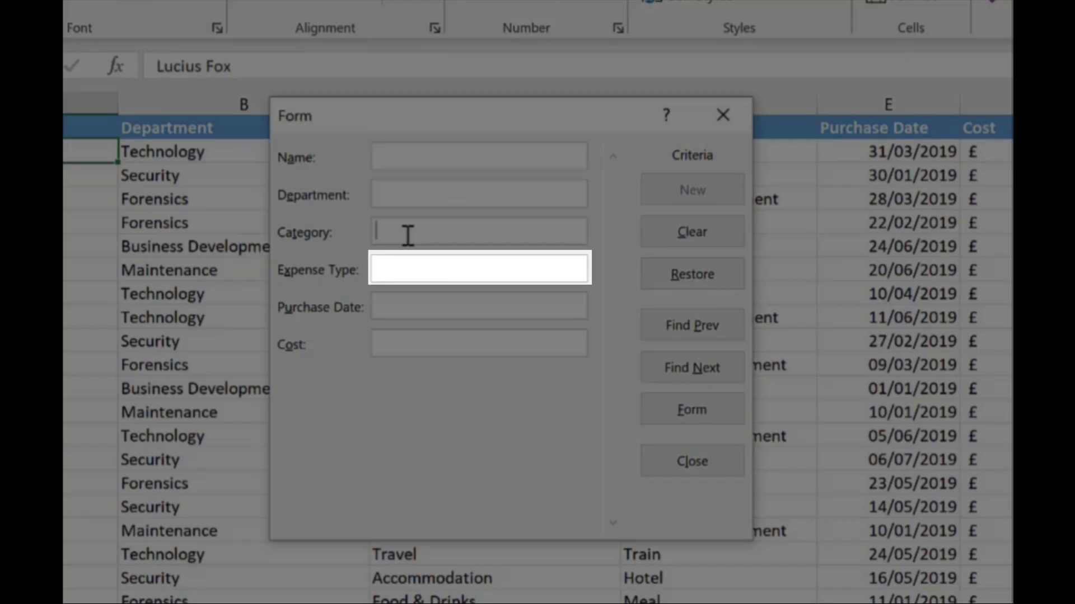
{"action": "left_click", "coordinate": [409, 269]}
{"action": "type", "text": "taxi"}
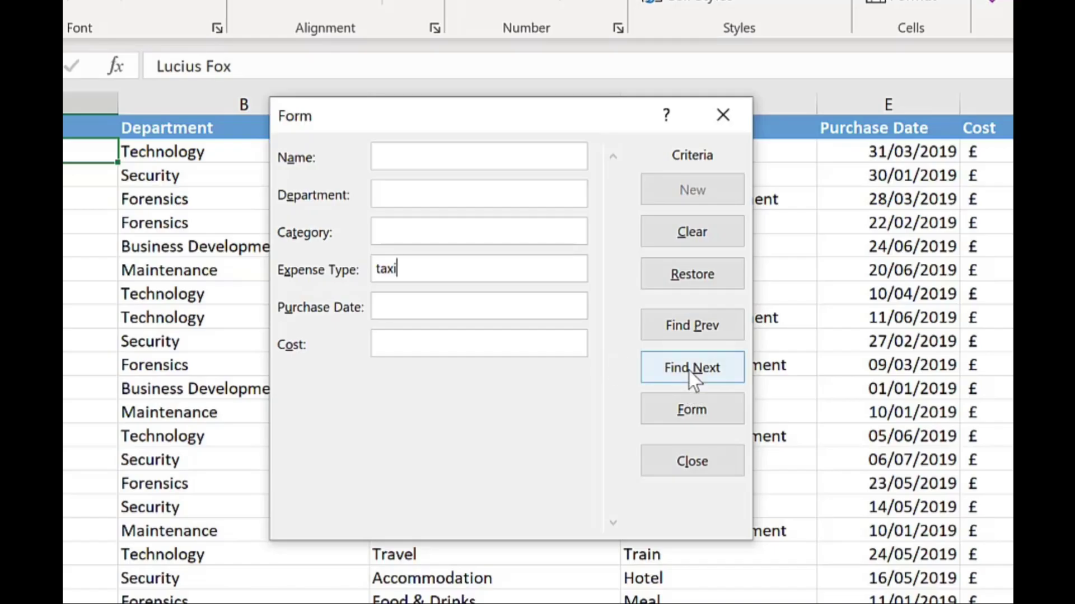
{"action": "left_click", "coordinate": [689, 370]}
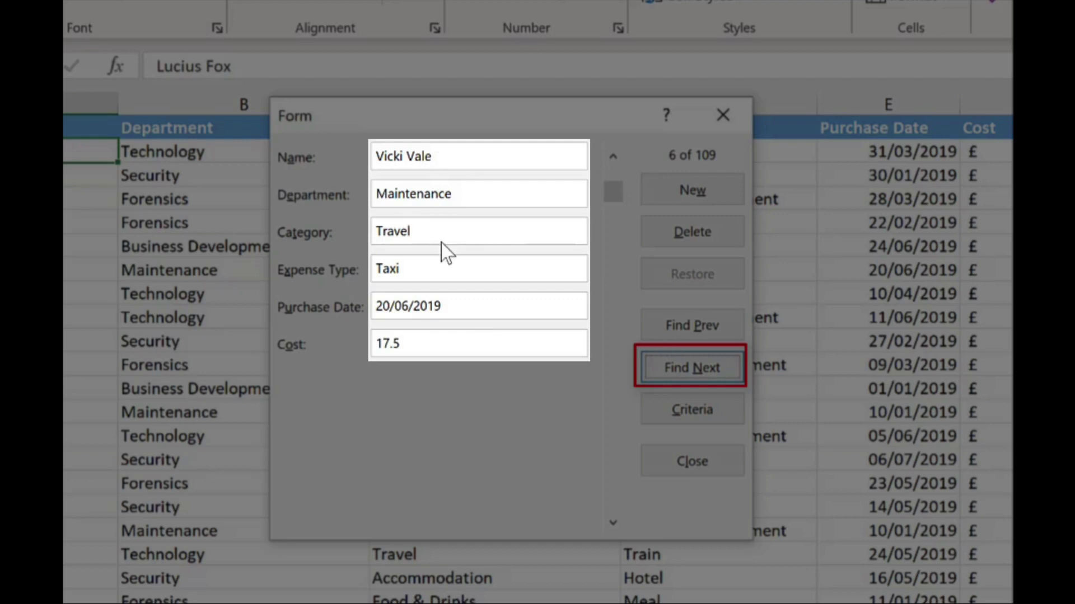
{"action": "left_click", "coordinate": [659, 372]}
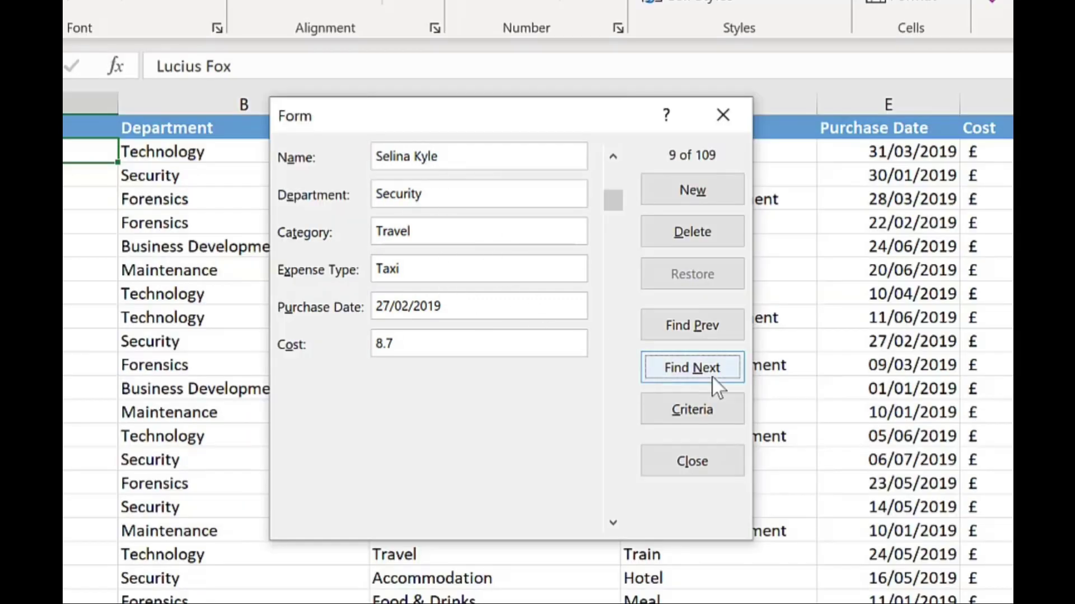
{"action": "left_click", "coordinate": [716, 386]}
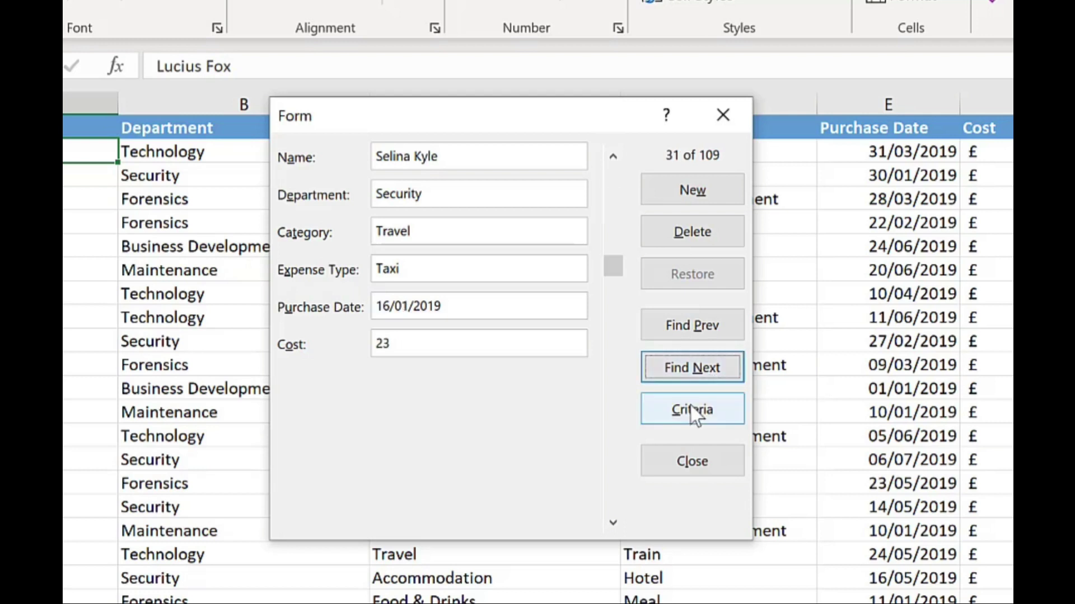
Step: Enter a new record with the employee's name, a Finance taxi expense of 20.00 dated 11/02/2020, and close the form
{"action": "left_click", "coordinate": [706, 192]}
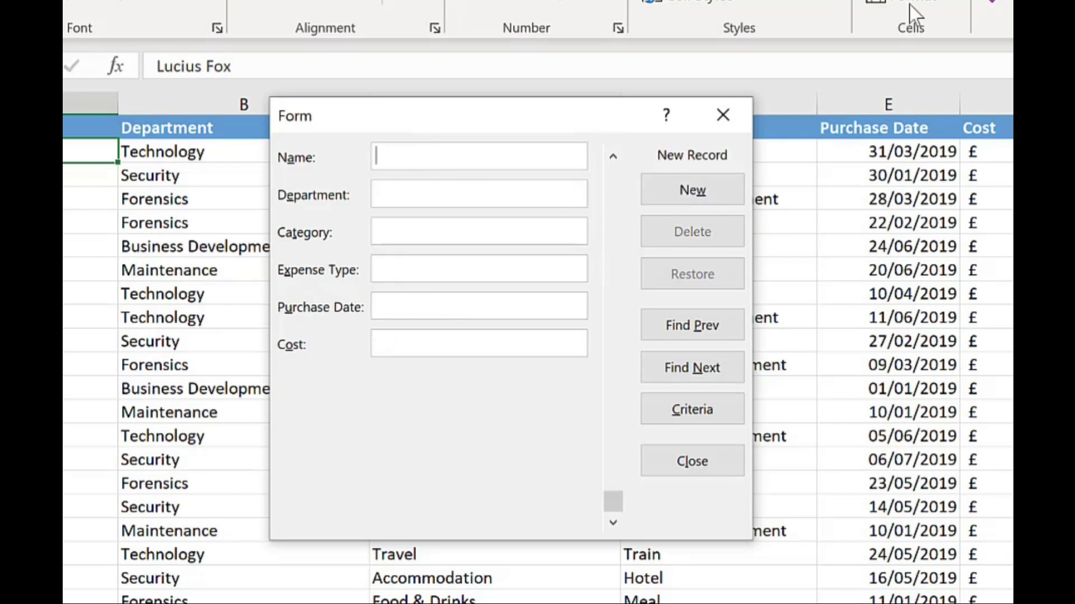
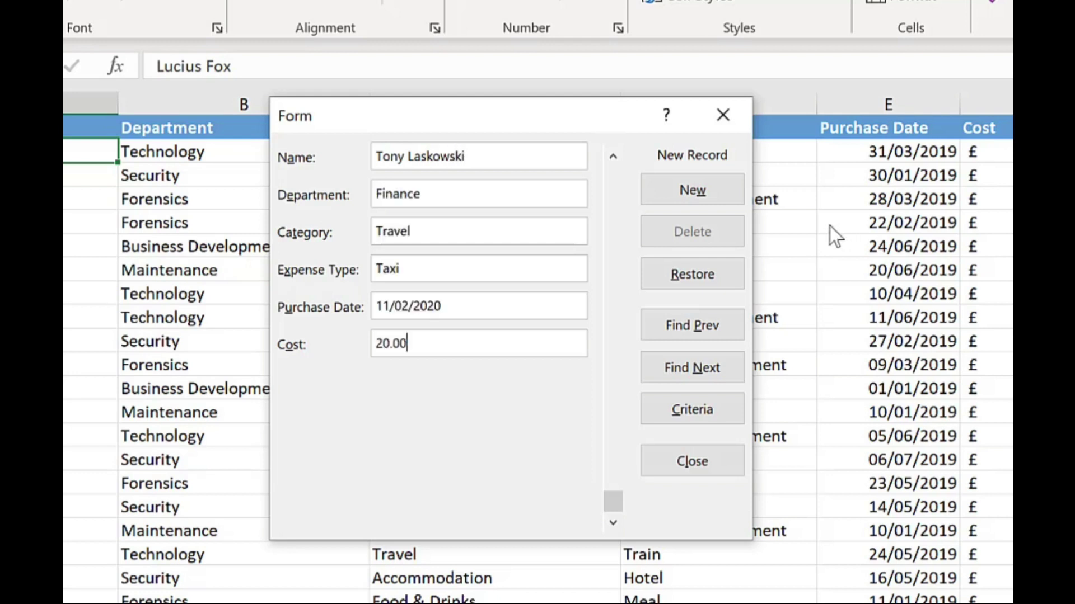
{"action": "left_click", "coordinate": [719, 199]}
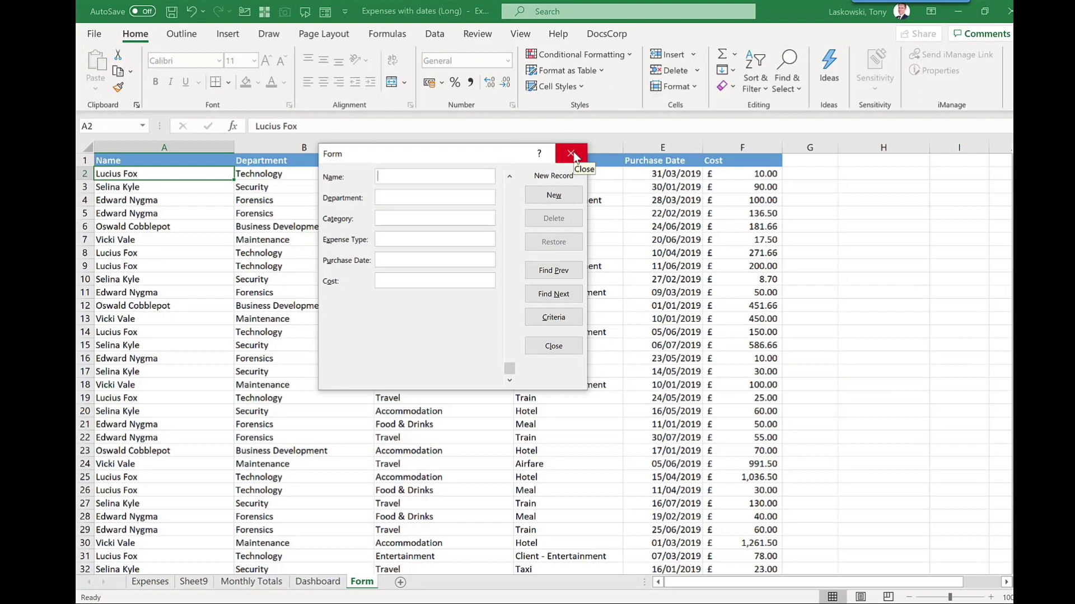
{"action": "left_click", "coordinate": [573, 152]}
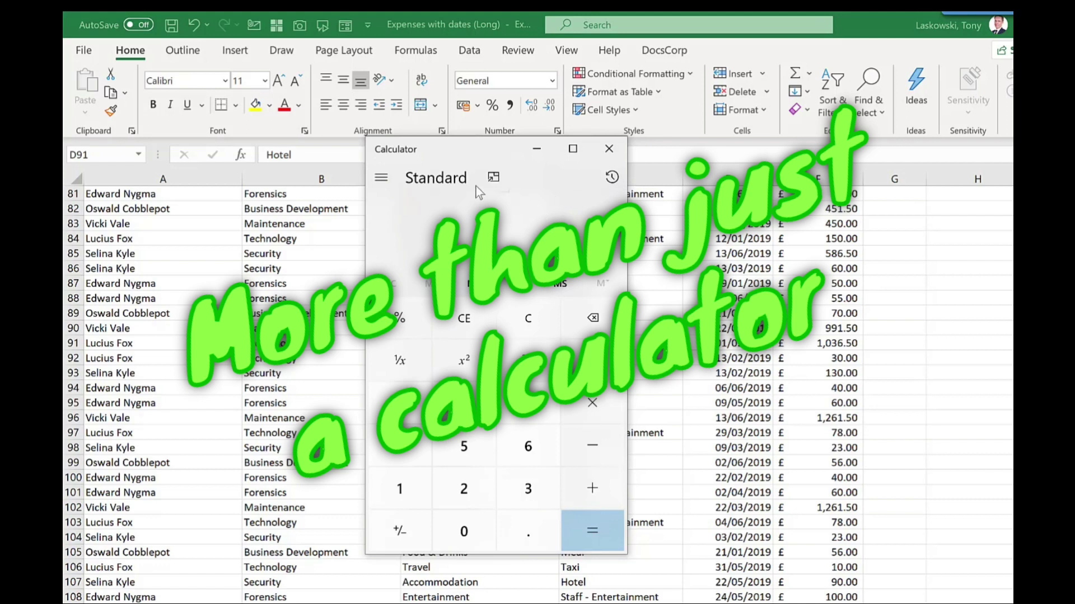
Step: Show Calculator's mode list, scrolled down to the Converter section
{"action": "left_click", "coordinate": [380, 182]}
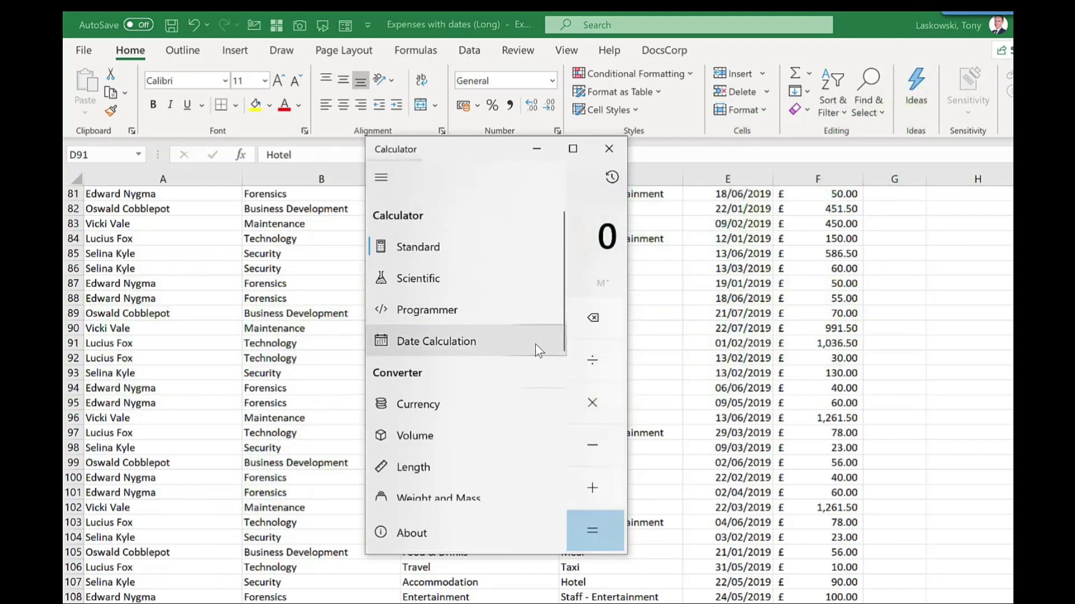
{"action": "scroll", "coordinate": [516, 351], "scroll_direction": "down", "scroll_amount": 3}
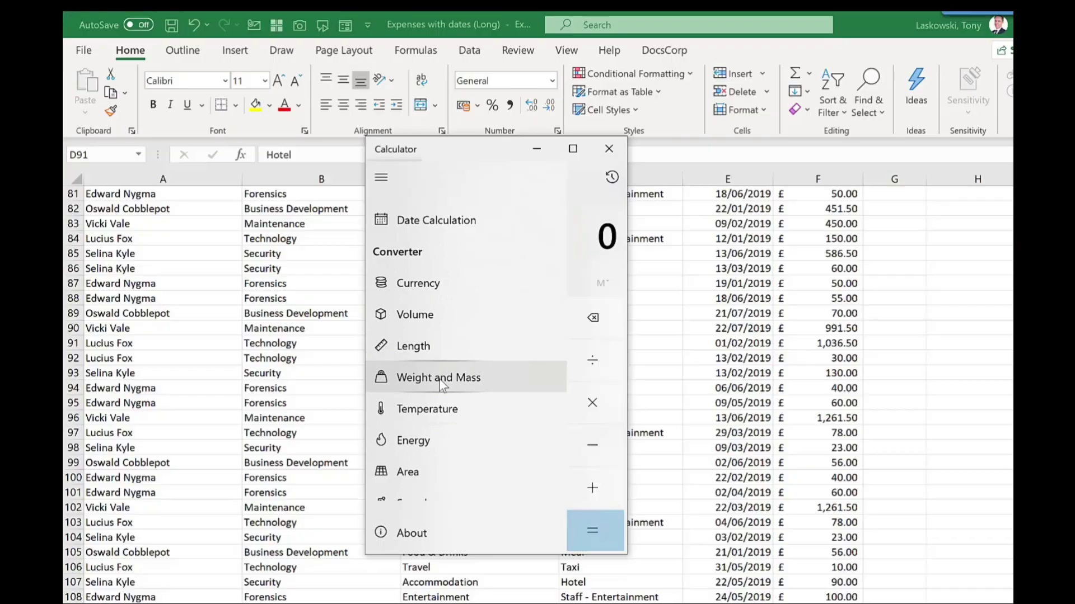
Step: In the Weight and Mass converter, convert 92 Kilograms to Stone, giving 14.48752 stone
{"action": "left_click", "coordinate": [428, 386]}
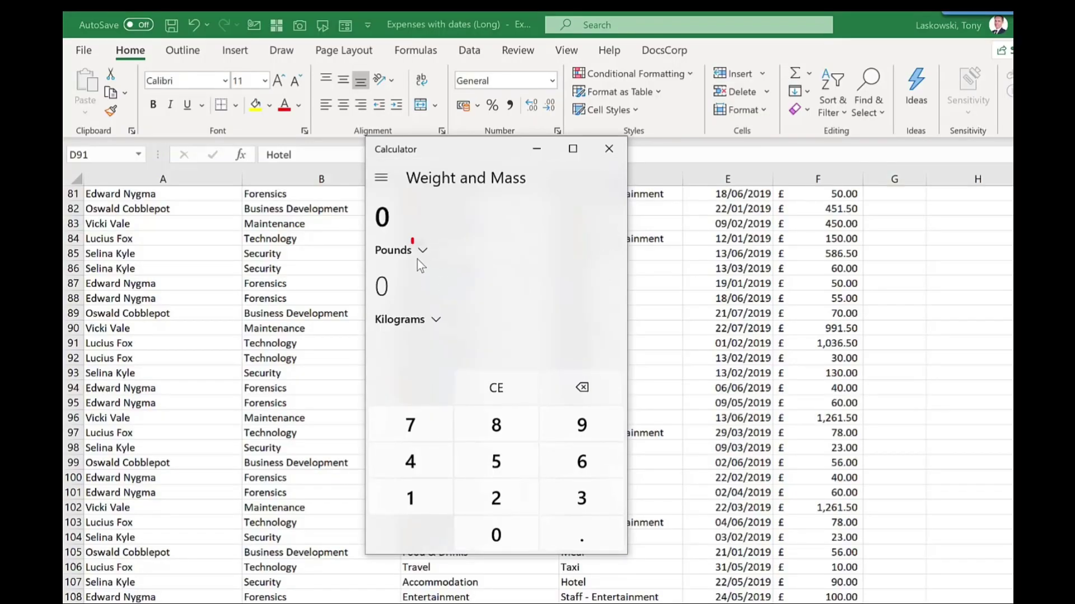
{"action": "left_click", "coordinate": [420, 251]}
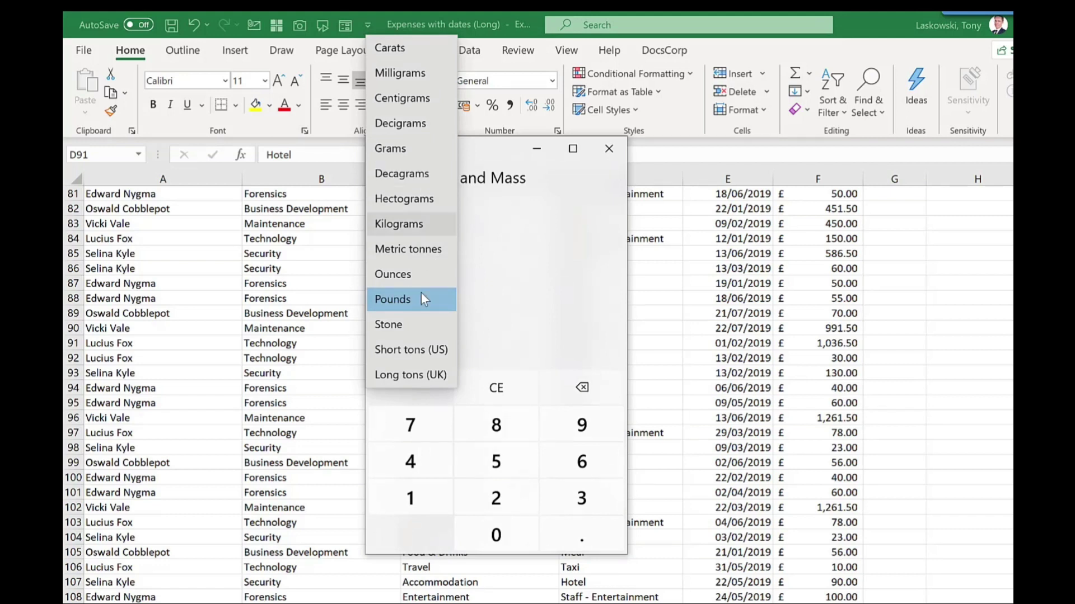
{"action": "left_click", "coordinate": [415, 234]}
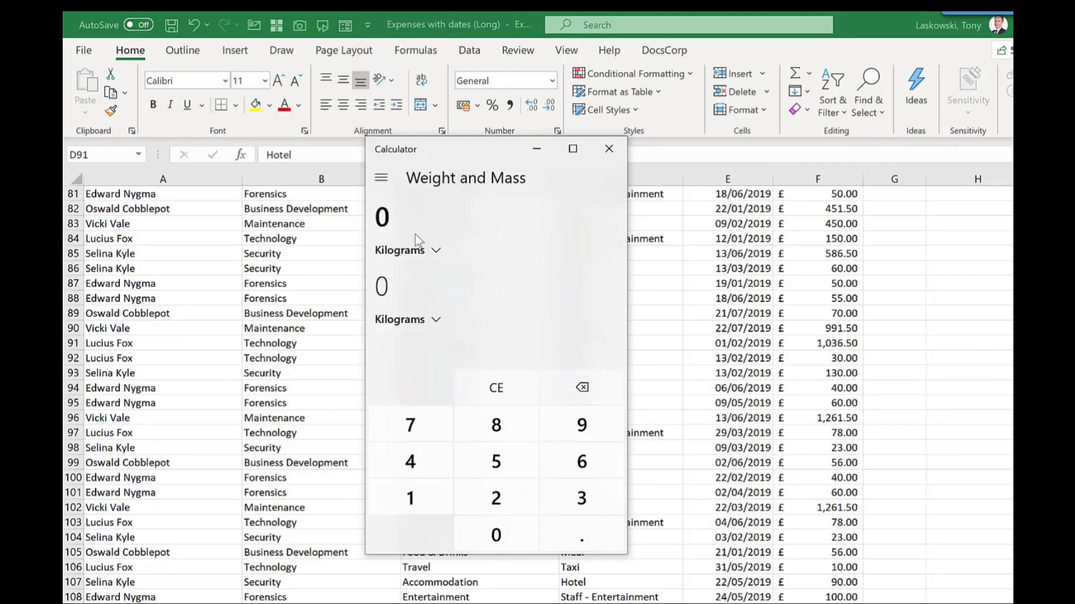
{"action": "left_click", "coordinate": [436, 319]}
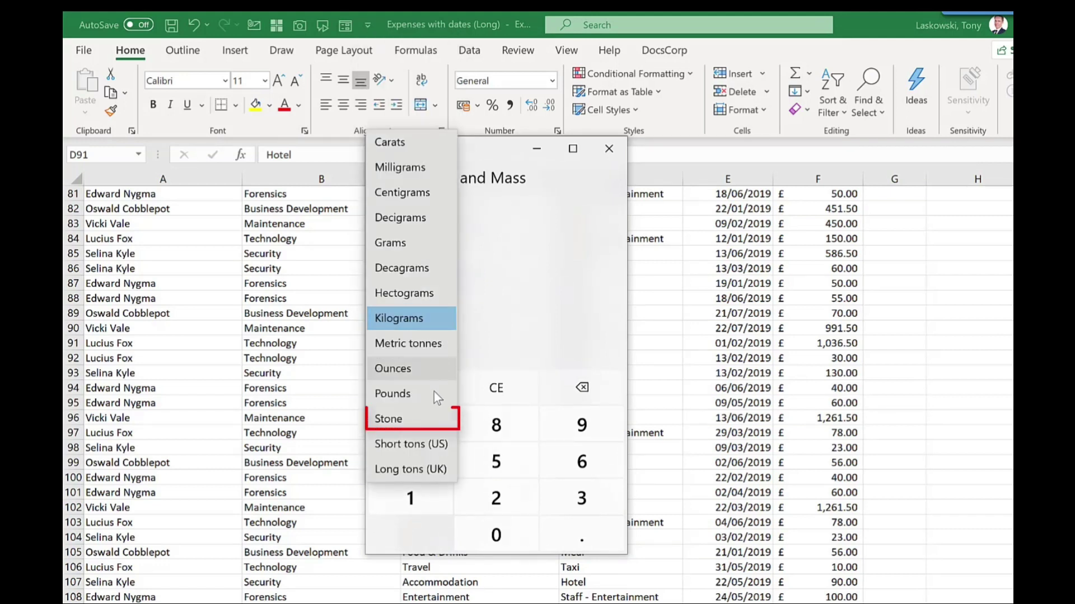
{"action": "left_click", "coordinate": [419, 425]}
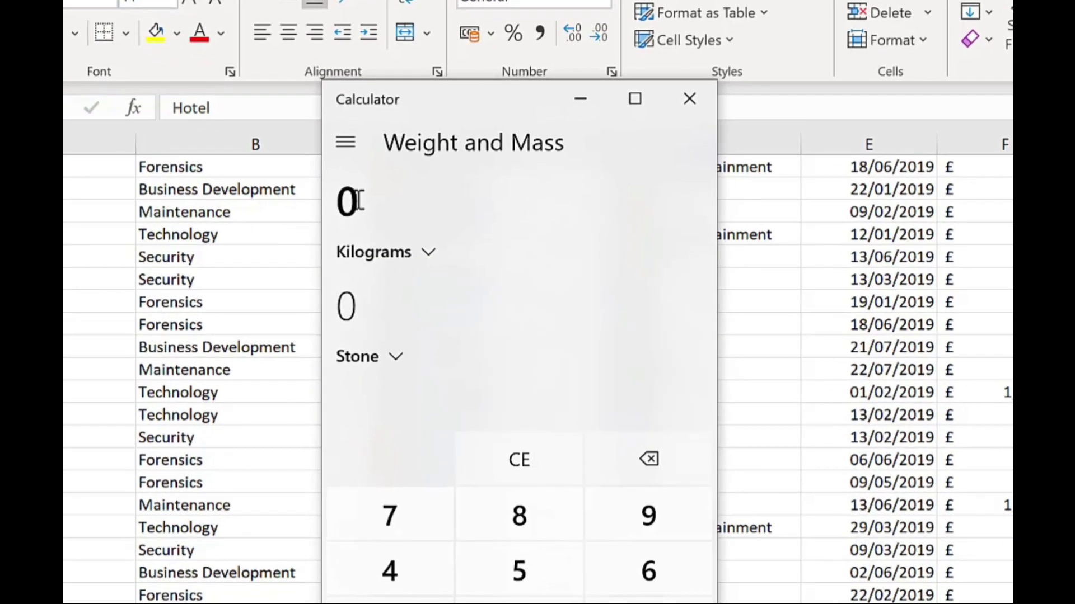
{"action": "type", "text": "92"}
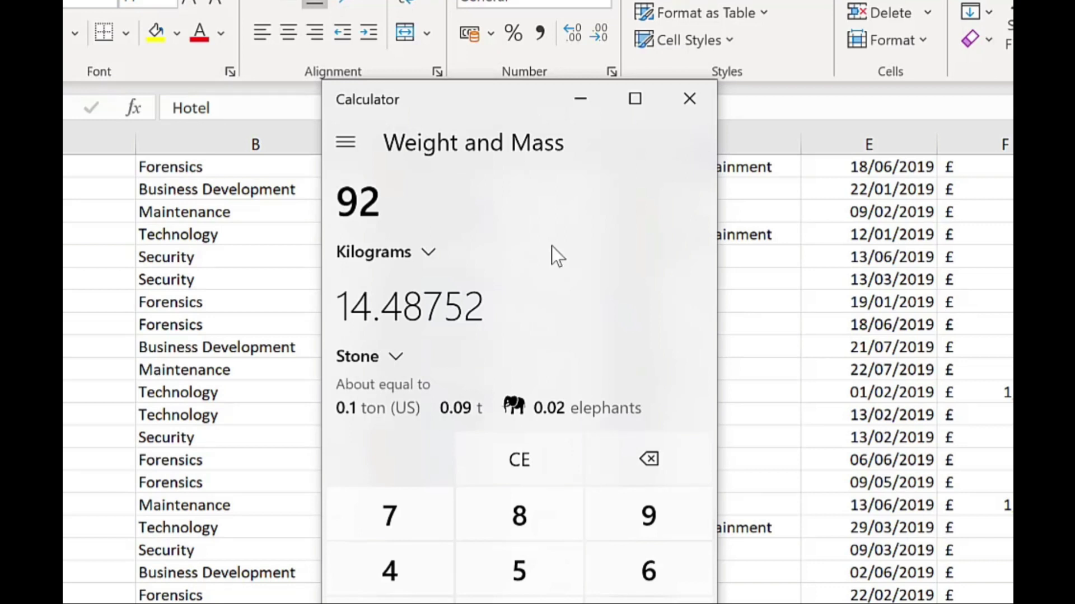
{"action": "left_click", "coordinate": [331, 141]}
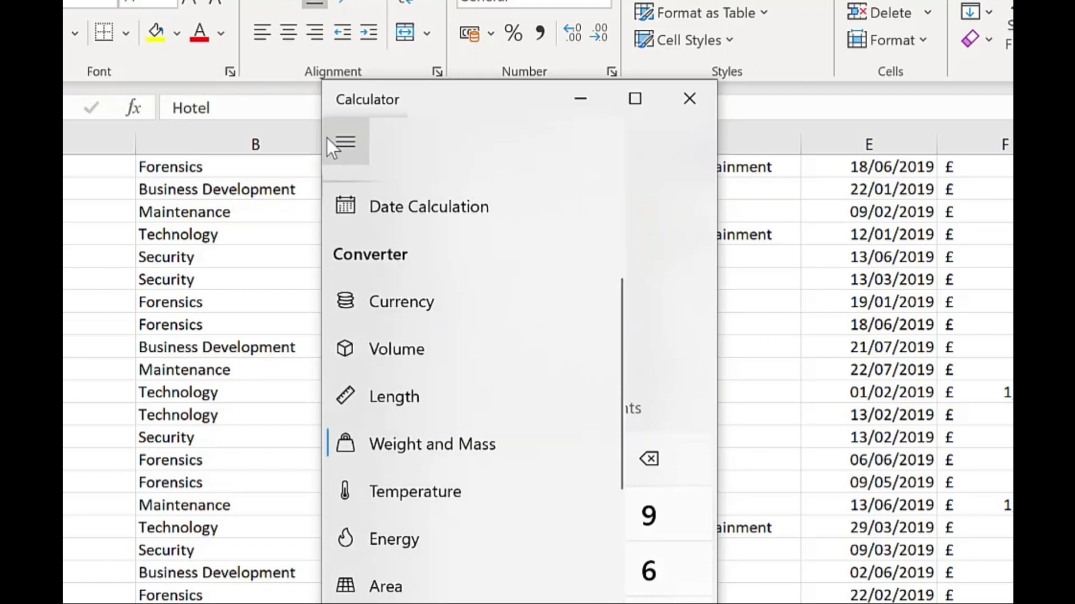